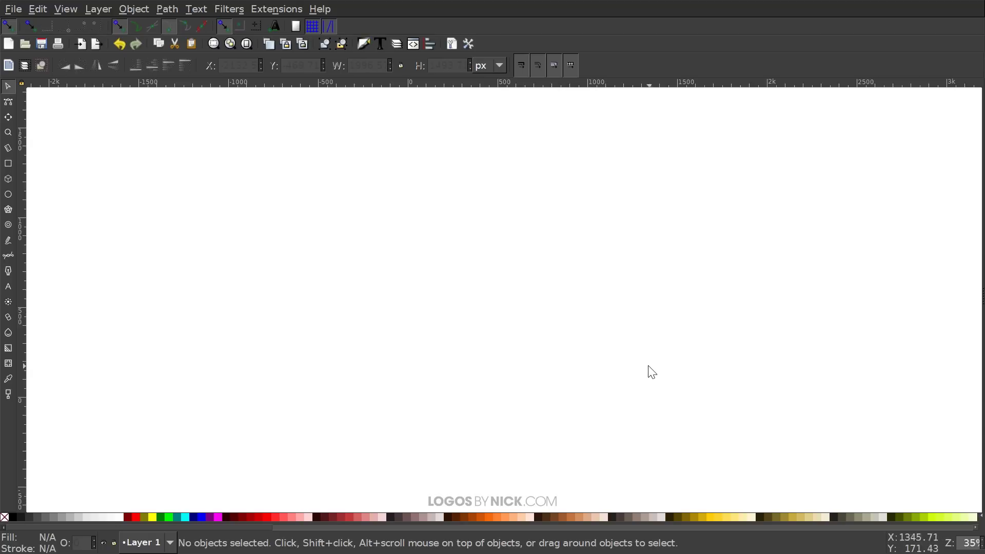
Open the Align and Distribute dialog with alignment relative to Last selected, and open the Fill and Stroke dialog
{"action": "left_click", "coordinate": [433, 46]}
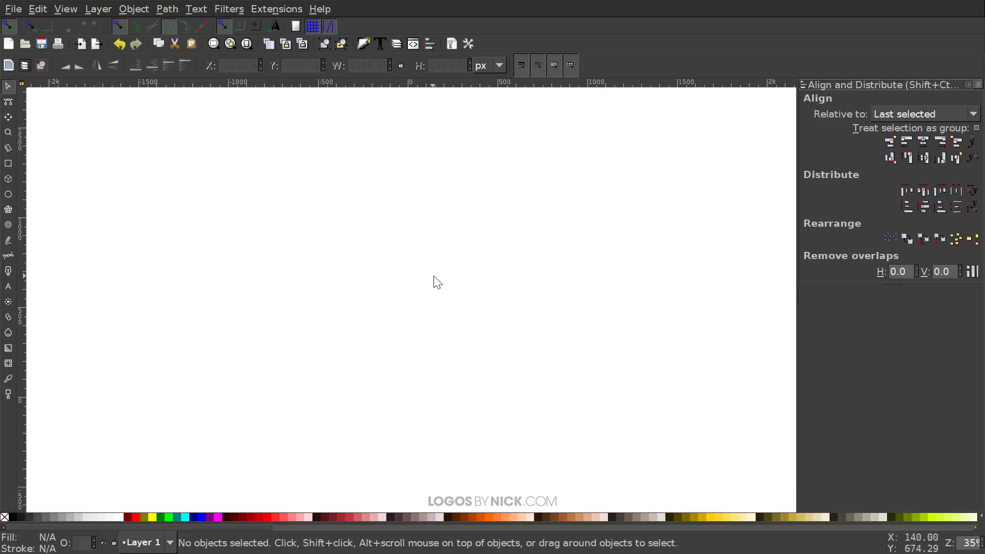
{"action": "left_click", "coordinate": [884, 115]}
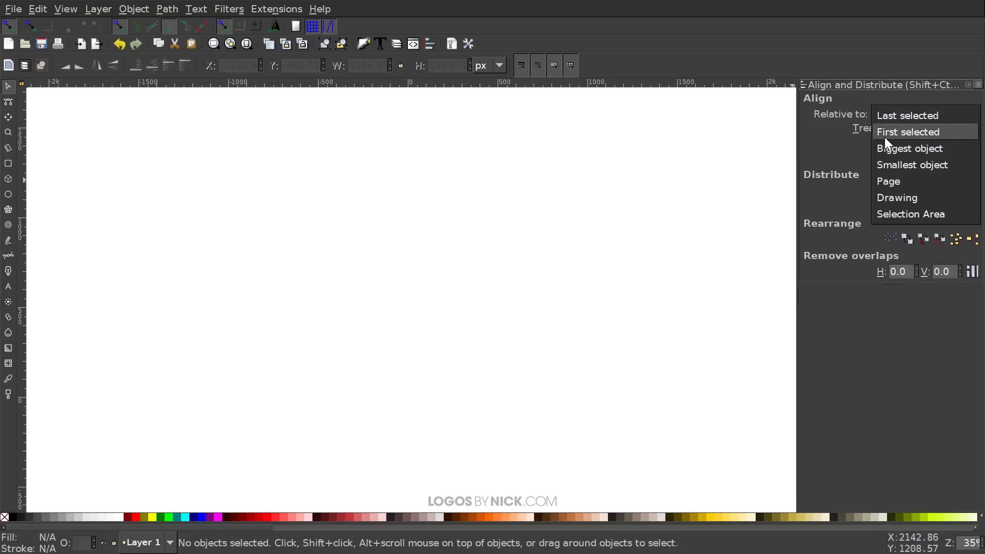
{"action": "left_click", "coordinate": [885, 119]}
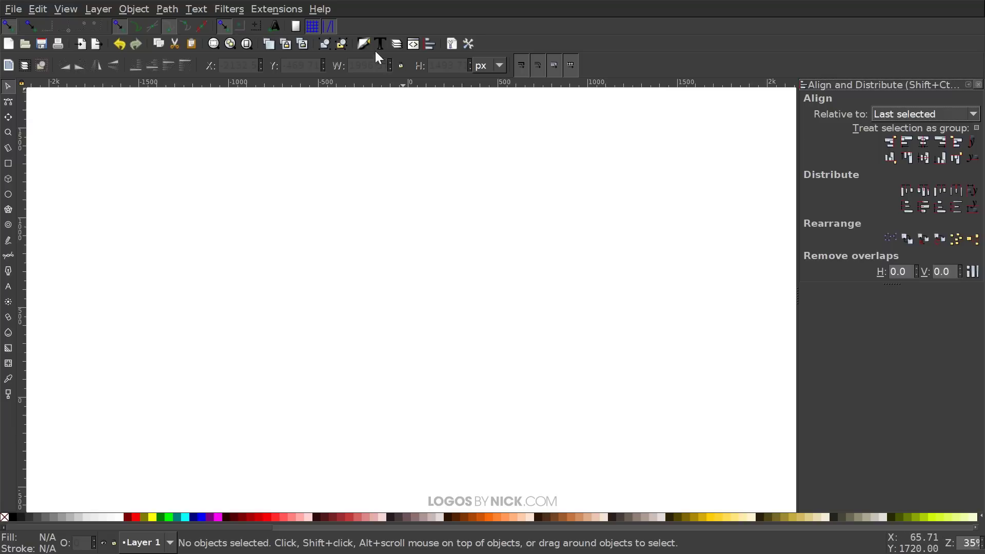
{"action": "left_click", "coordinate": [363, 43]}
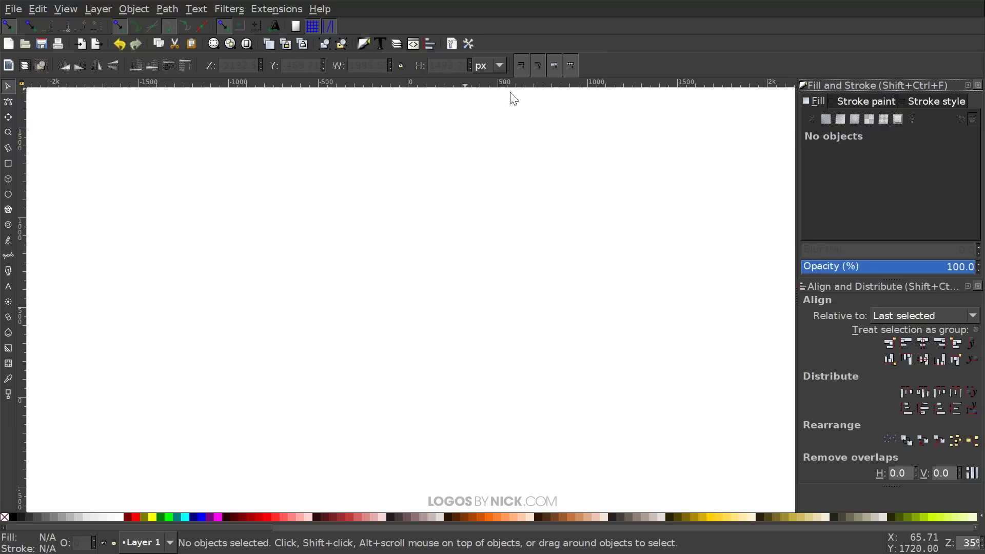
Set the canvas zoom to 1:1
{"action": "left_click_drag", "start_coordinate": [508, 250], "coordinate": [513, 255]}
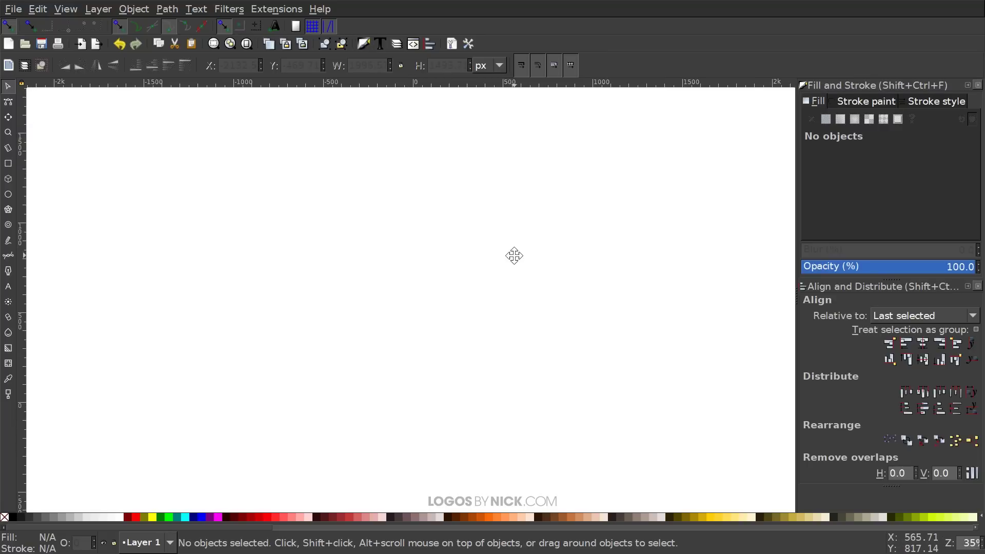
{"action": "left_click", "coordinate": [69, 9]}
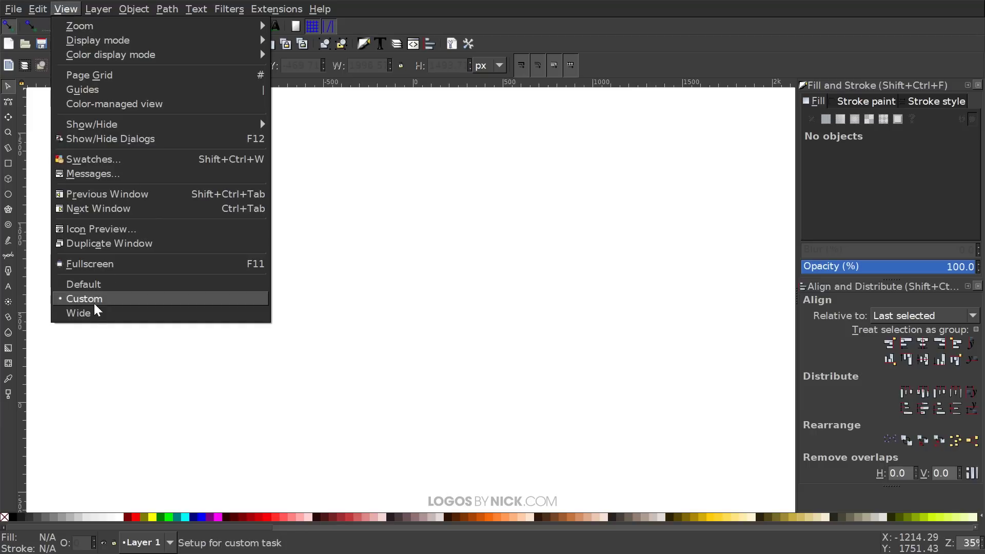
{"action": "mouse_move", "coordinate": [138, 32]}
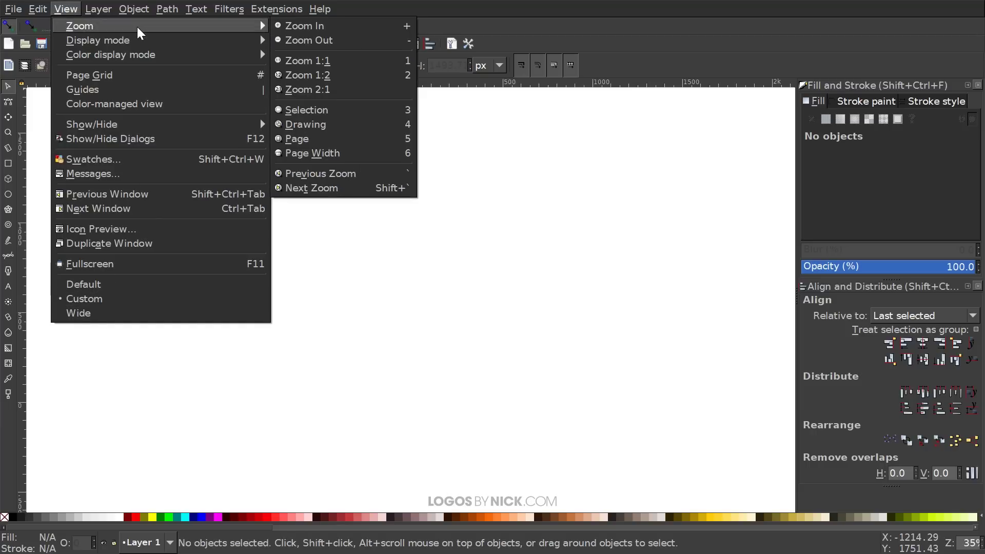
{"action": "left_click", "coordinate": [358, 60]}
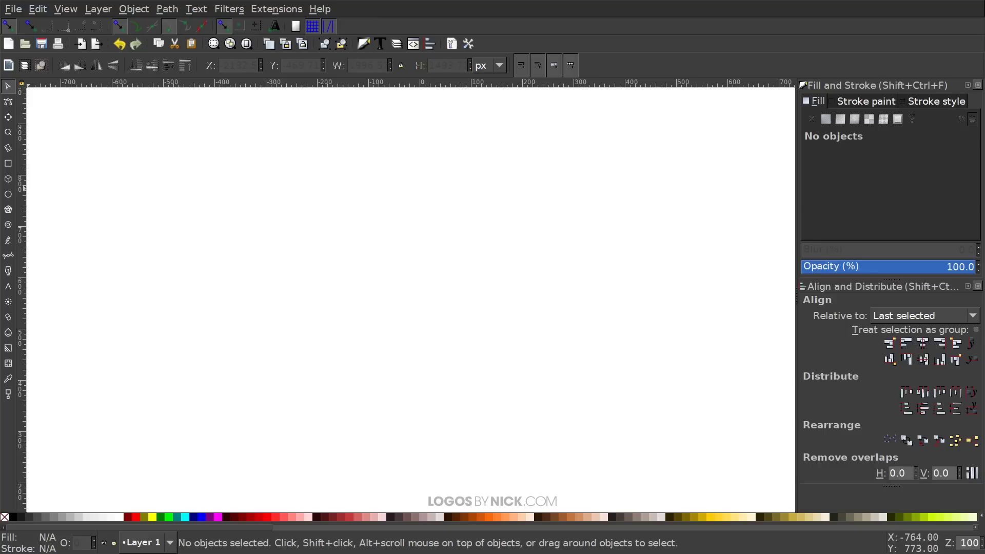
Draw a black rectangle without a stroke, about 520 by 111 px, and lower its opacity to about 46.4%
{"action": "left_click", "coordinate": [8, 163]}
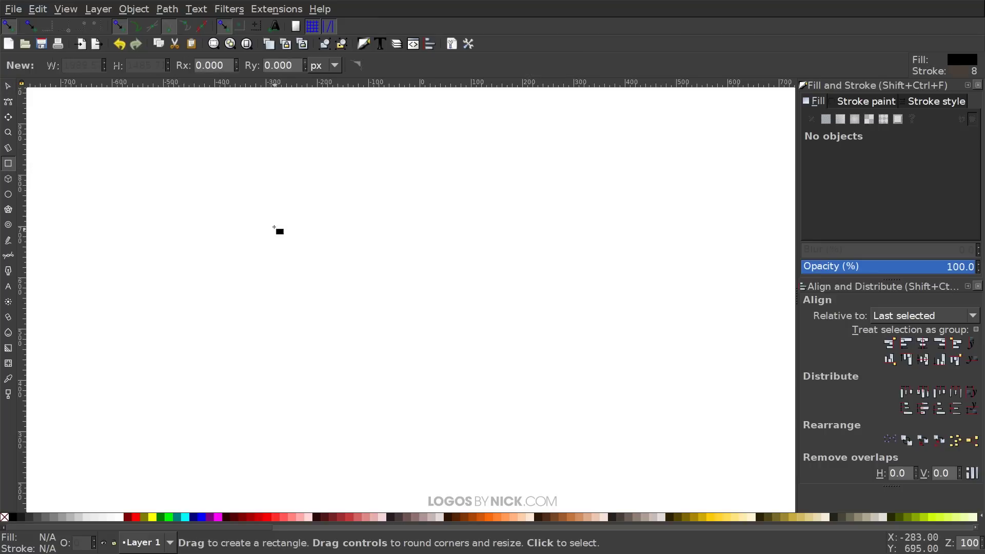
{"action": "mouse_move", "coordinate": [273, 195]}
{"action": "left_mouse_down"}
{"action": "mouse_move", "coordinate": [304, 242]}
{"action": "mouse_move", "coordinate": [470, 240]}
{"action": "mouse_move", "coordinate": [481, 265]}
{"action": "mouse_move", "coordinate": [539, 252]}
{"action": "left_mouse_up"}
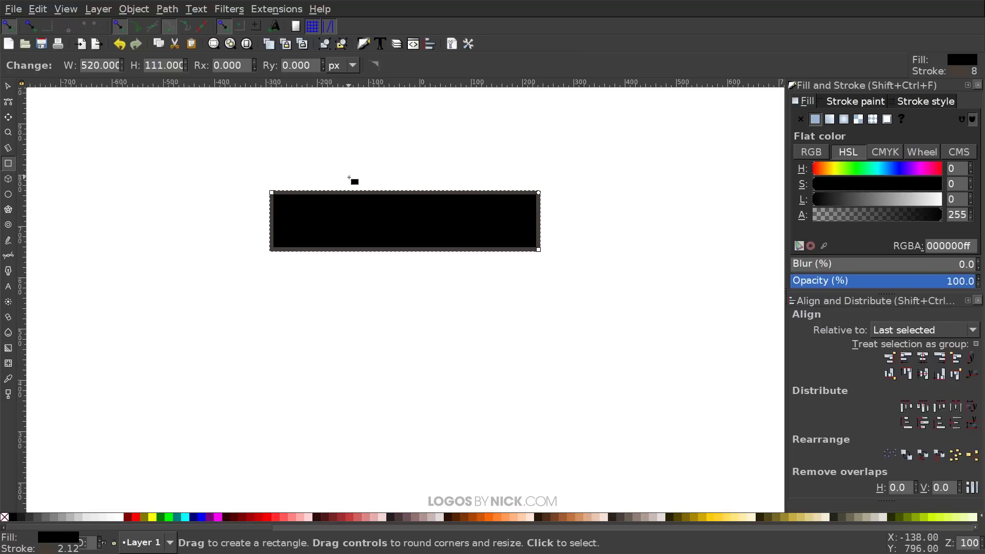
{"action": "key", "text": "shift"}
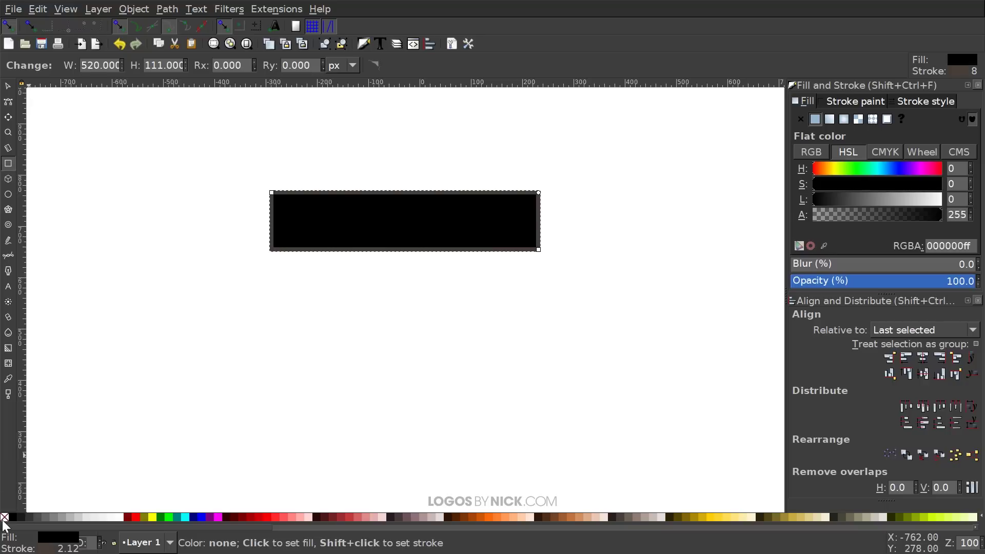
{"action": "left_click", "coordinate": [5, 519], "text": "shift"}
{"action": "scroll", "coordinate": [609, 233], "scroll_direction": "up", "scroll_amount": 1}
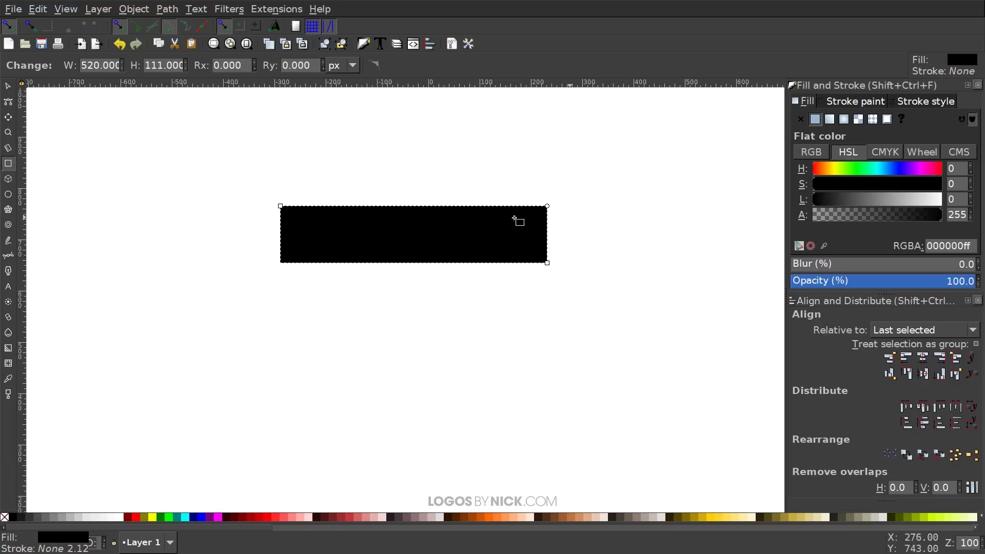
{"action": "left_click_drag", "start_coordinate": [869, 282], "coordinate": [876, 284]}
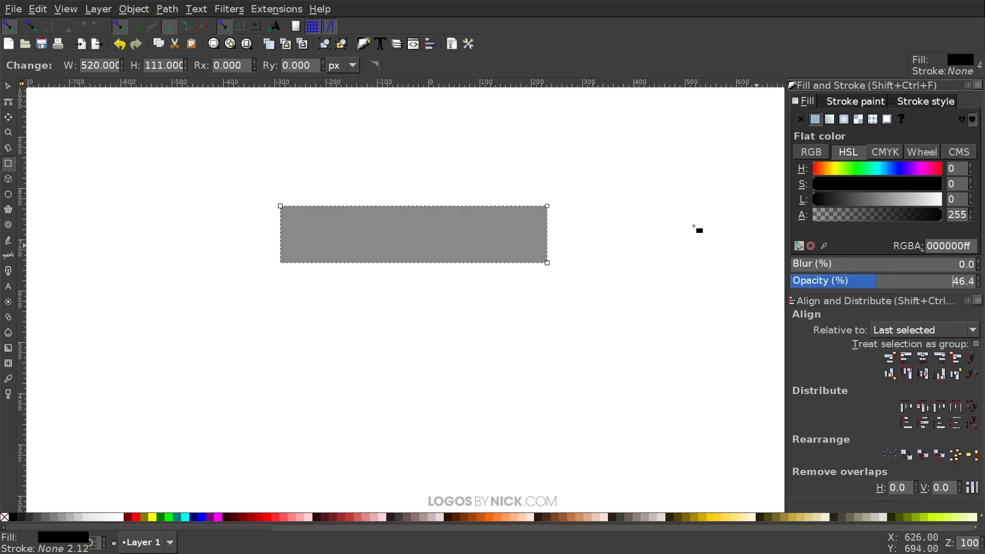
Rotate the rectangle 45° counterclockwise so it forms a rising diagonal bar
{"action": "left_click", "coordinate": [11, 88]}
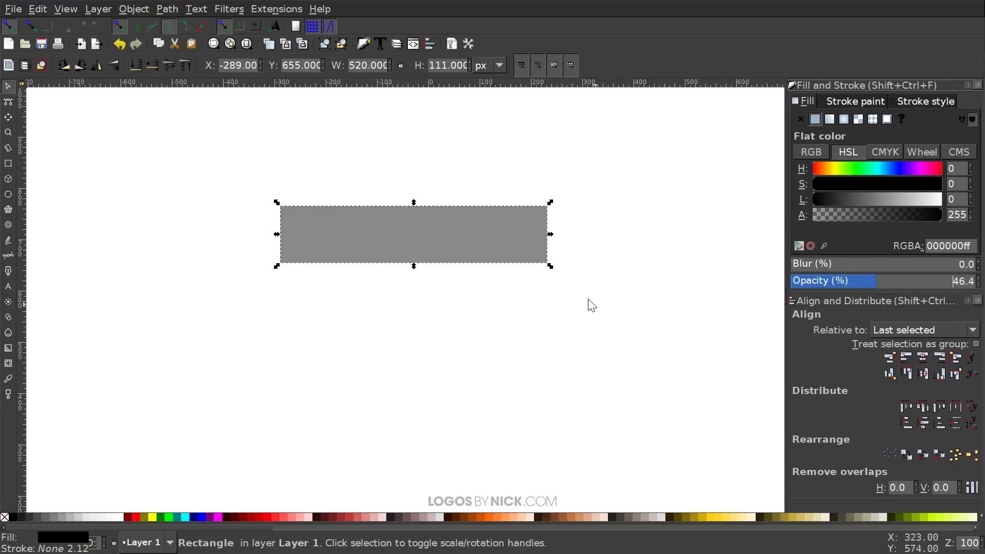
{"action": "left_click", "coordinate": [480, 232]}
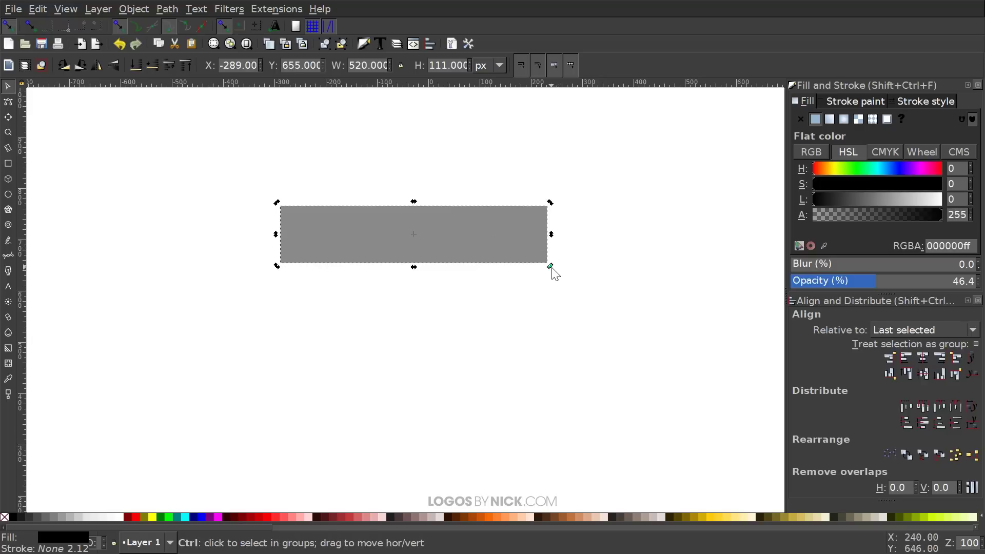
{"action": "left_click_drag", "start_coordinate": [551, 267], "coordinate": [538, 181]}
{"action": "left_click_drag", "start_coordinate": [486, 342], "coordinate": [515, 360]}
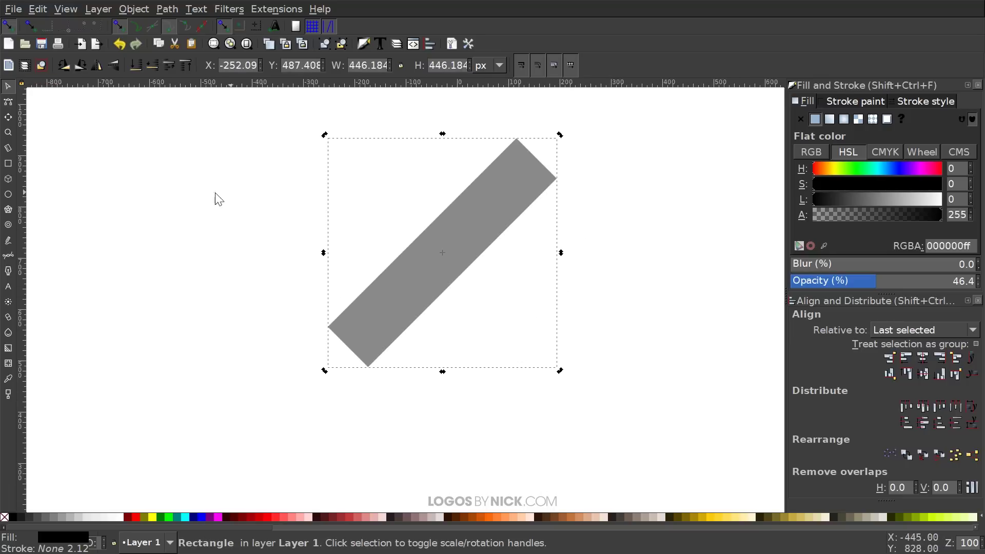
Draw a square of about 78.5 px snapped to the two corners of the bar's lower end, and fill it red
{"action": "left_click", "coordinate": [8, 163]}
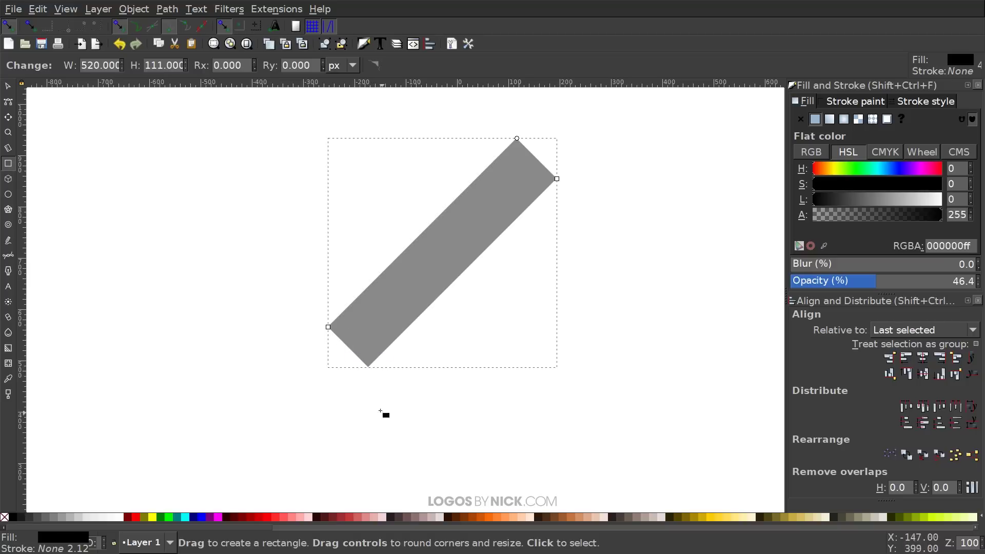
{"action": "left_click_drag", "start_coordinate": [368, 365], "coordinate": [328, 328]}
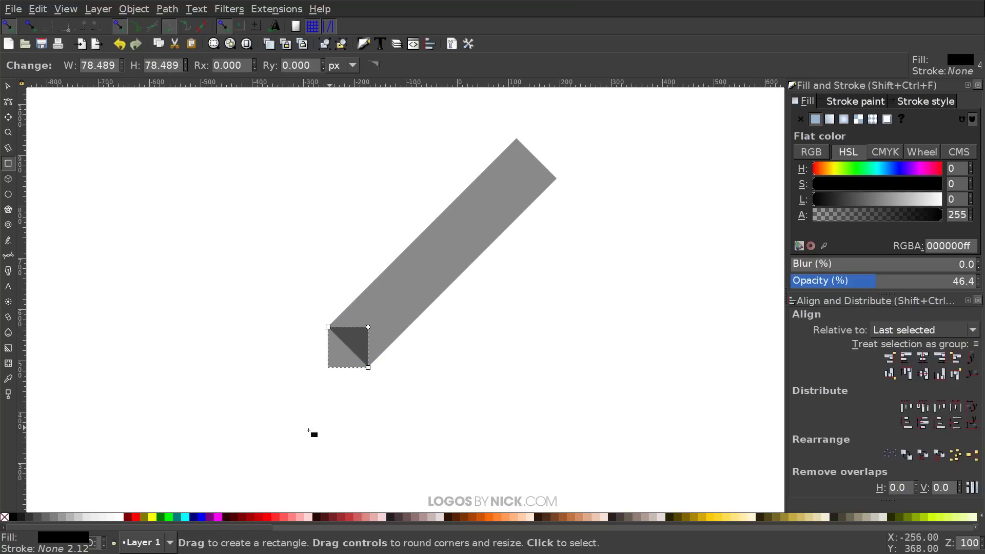
{"action": "left_click", "coordinate": [135, 516]}
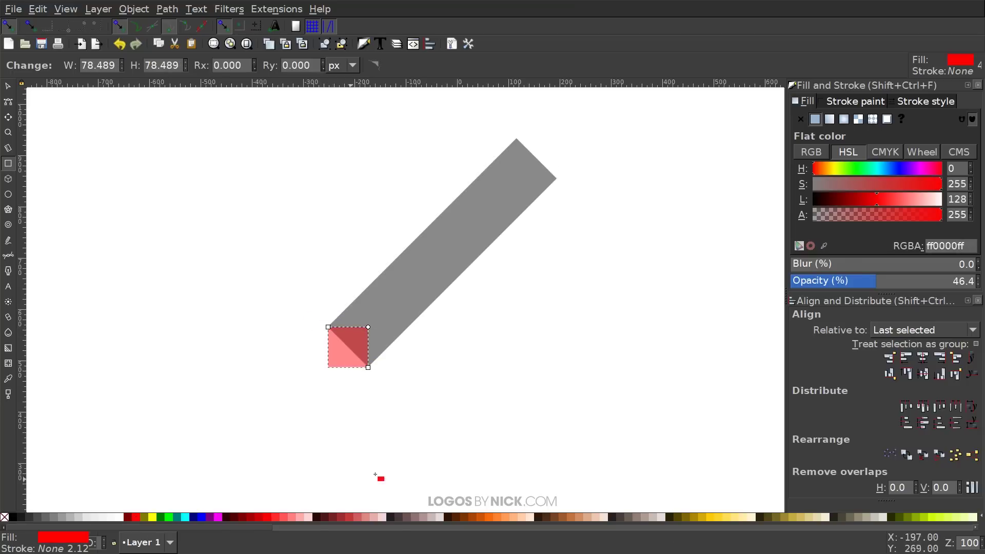
Convert the red square to a path
{"action": "left_click", "coordinate": [165, 9]}
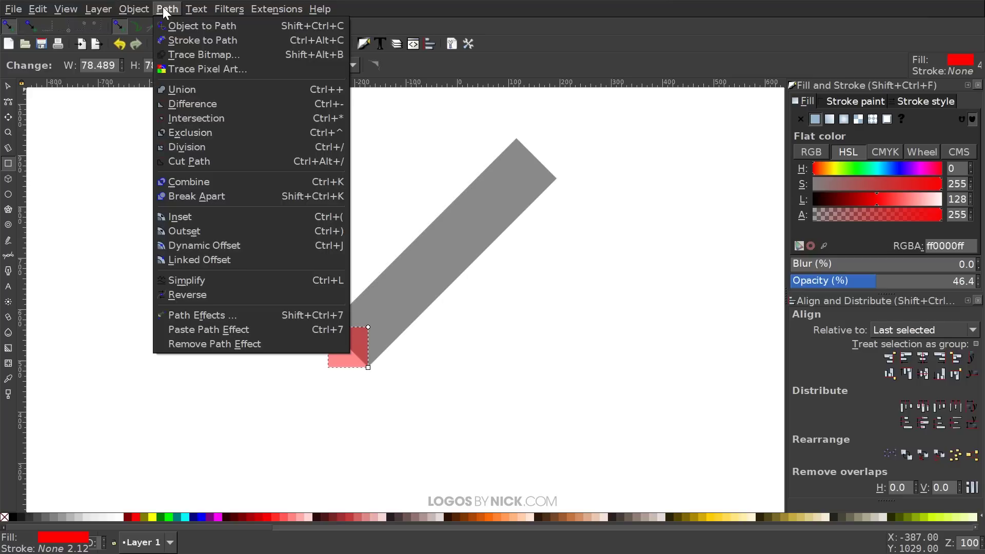
{"action": "left_click", "coordinate": [192, 31]}
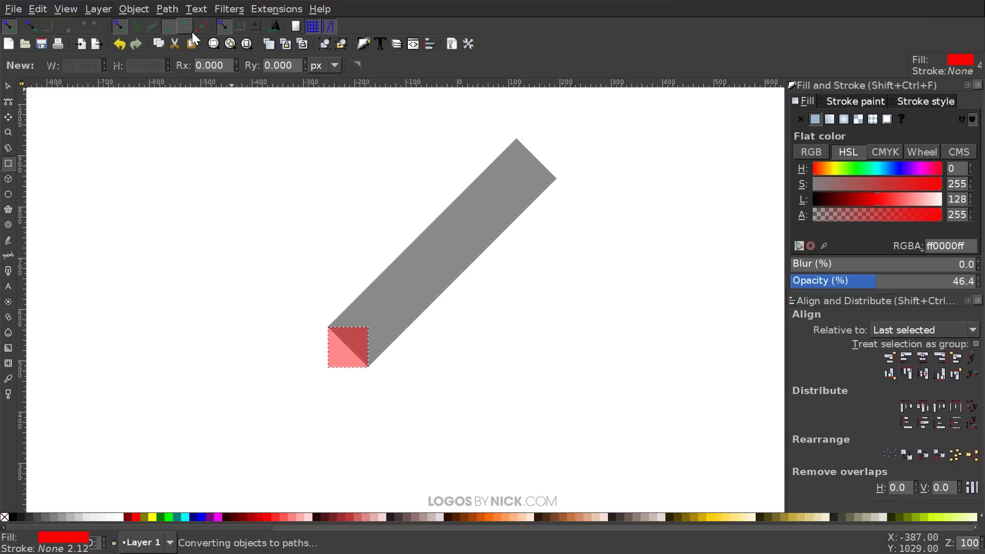
{"action": "key", "text": "s"}
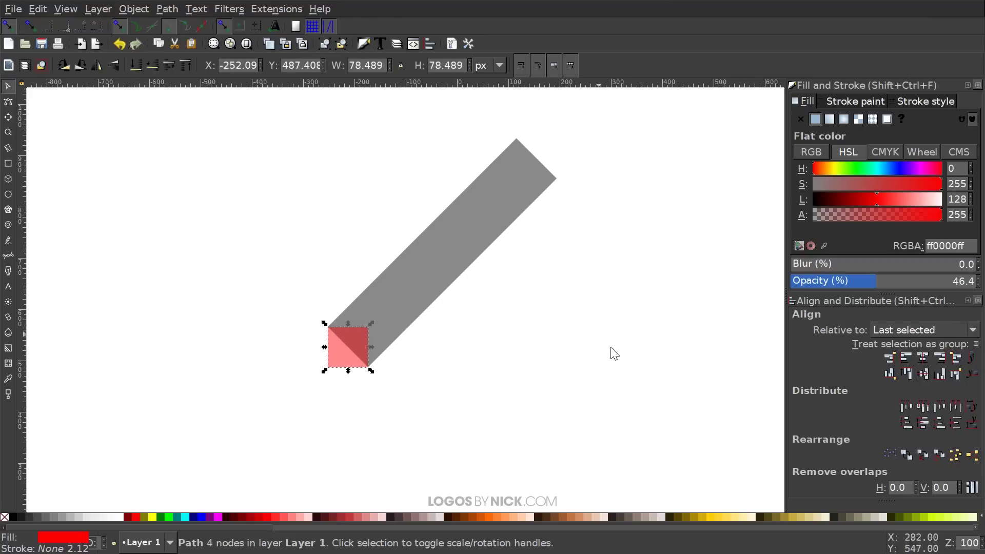
Skew the red square vertically until its upper edge lines up with the slanted lower end of the grey bar
{"action": "left_click", "coordinate": [358, 342]}
{"action": "key", "text": "ctrl"}
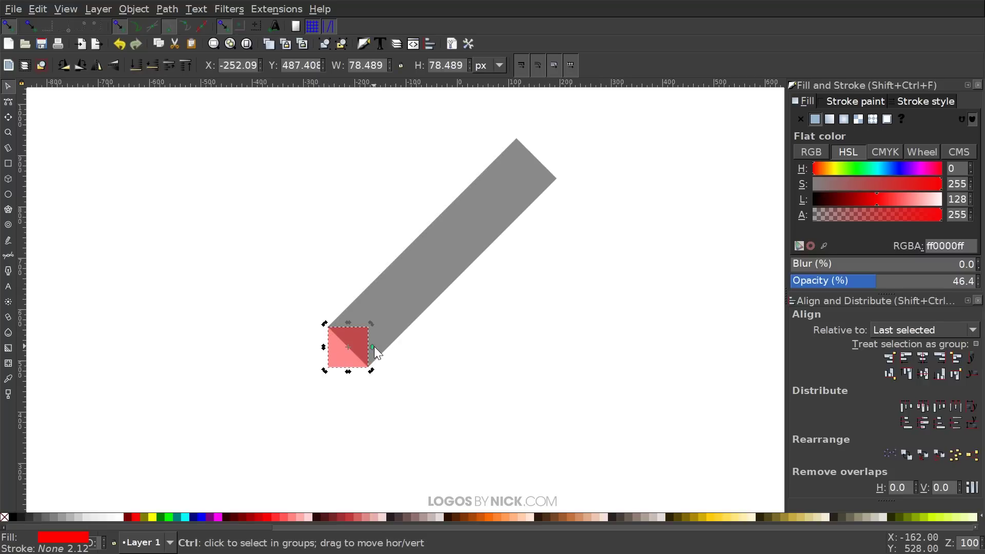
{"action": "left_click_drag", "start_coordinate": [374, 346], "coordinate": [363, 372]}
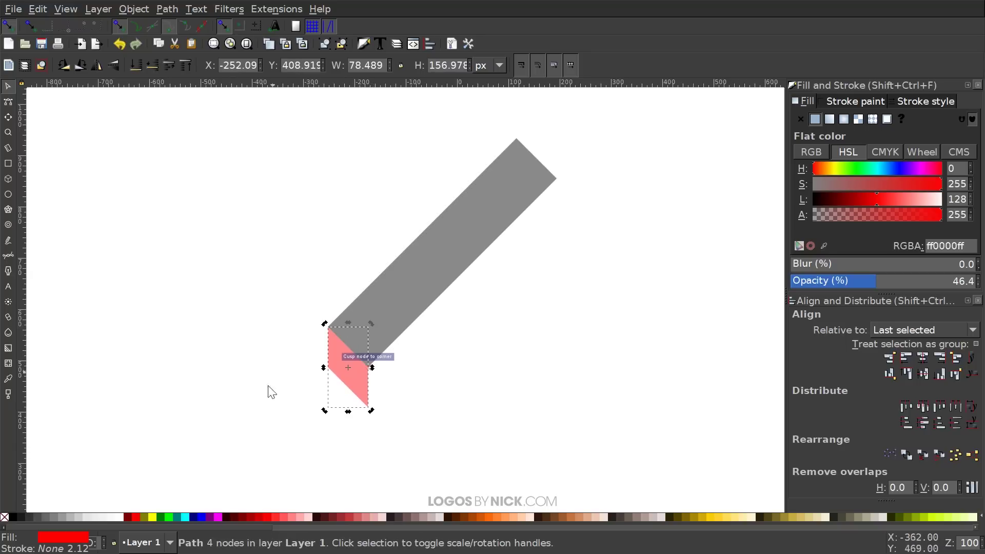
{"action": "left_click_drag", "start_coordinate": [640, 363], "coordinate": [639, 314]}
{"action": "left_click_drag", "start_coordinate": [515, 329], "coordinate": [507, 348]}
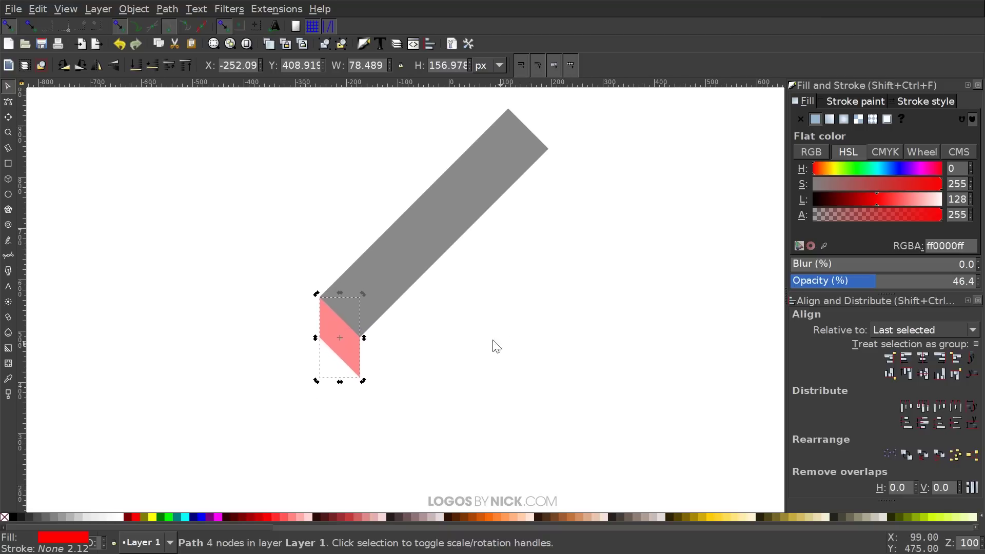
Move the red parallelogram's two lower nodes straight down, stretching the shape to about 227 px tall
{"action": "left_click", "coordinate": [8, 102]}
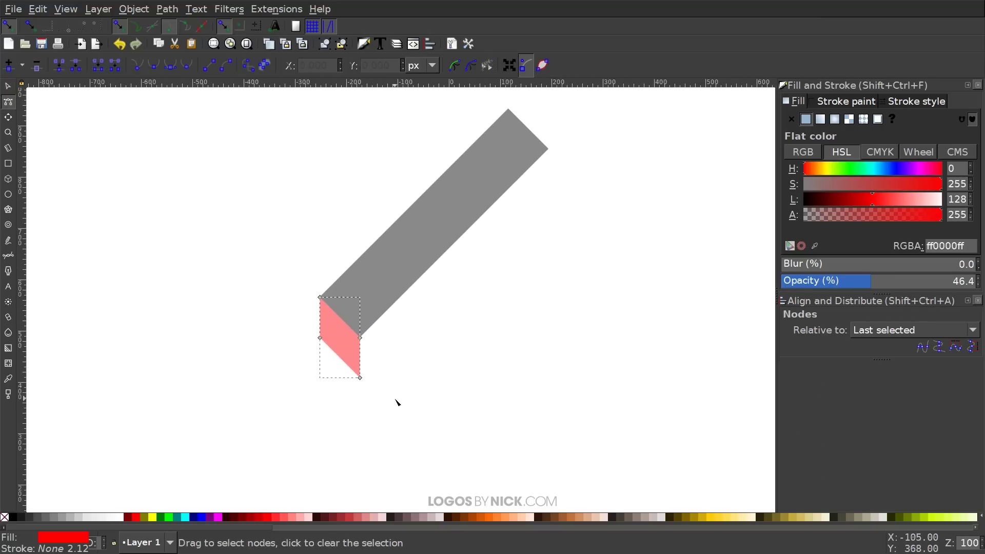
{"action": "left_click_drag", "start_coordinate": [391, 398], "coordinate": [350, 361]}
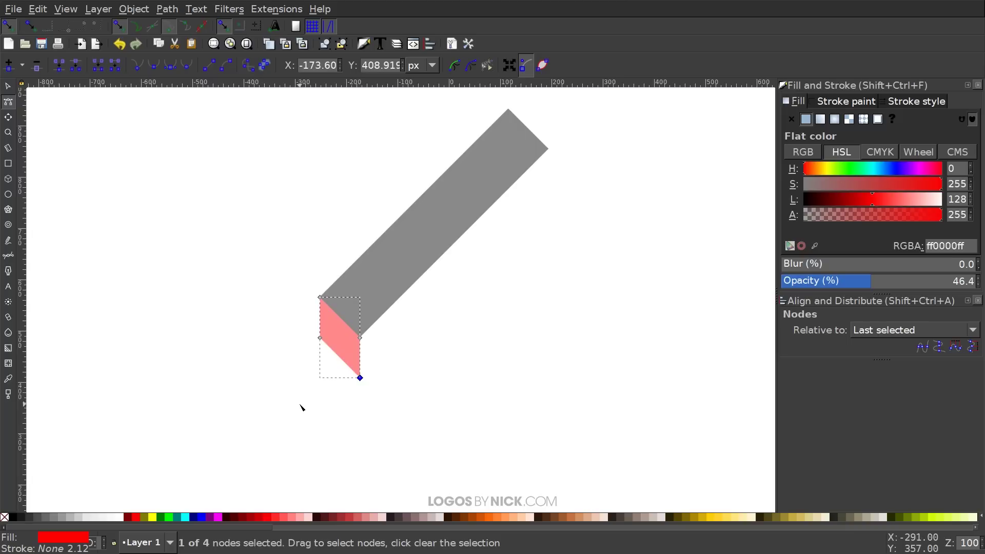
{"action": "left_click_drag", "start_coordinate": [314, 337], "coordinate": [361, 415]}
{"action": "left_click_drag", "start_coordinate": [687, 282], "coordinate": [666, 337]}
{"action": "left_click_drag", "start_coordinate": [429, 325], "coordinate": [443, 295]}
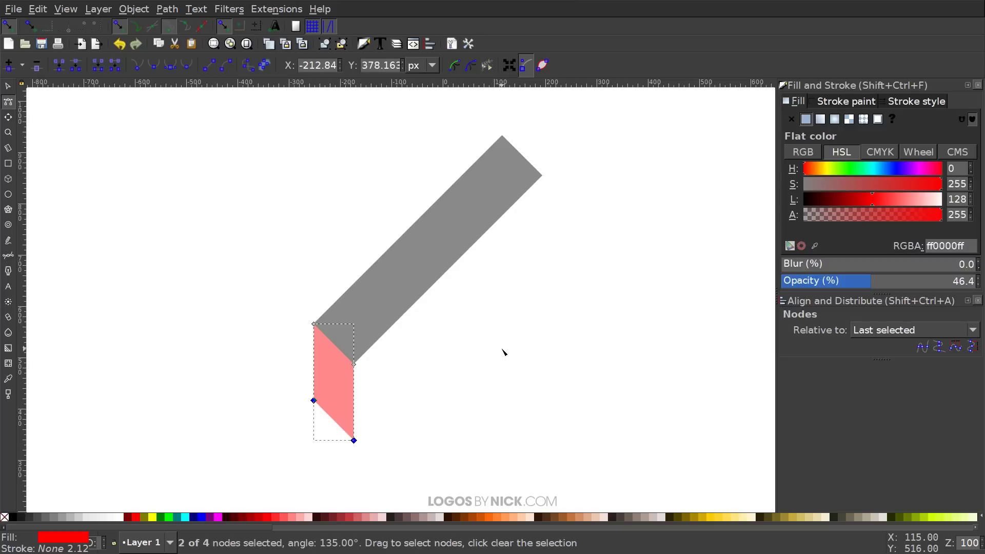
{"action": "left_click_drag", "start_coordinate": [457, 345], "coordinate": [455, 348]}
{"action": "left_click", "coordinate": [8, 86]}
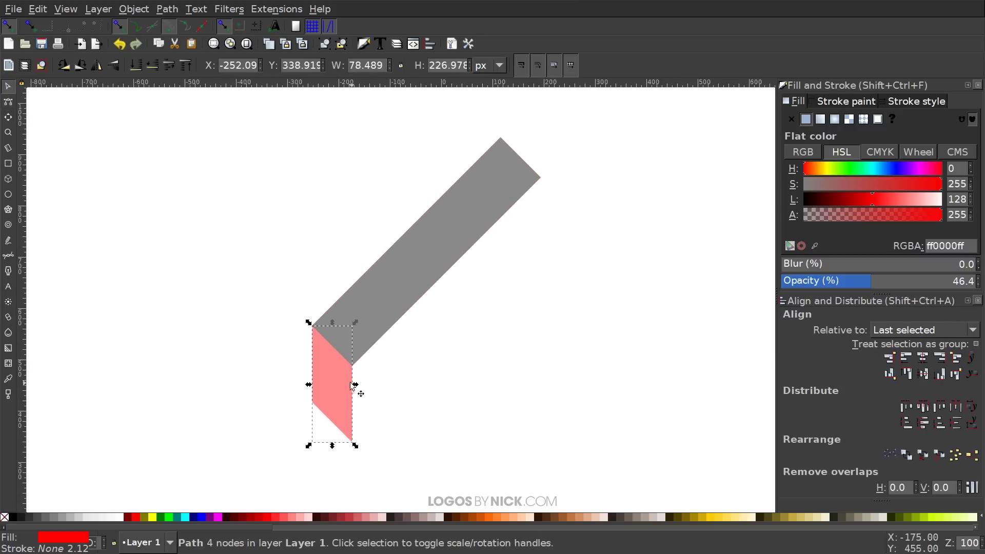
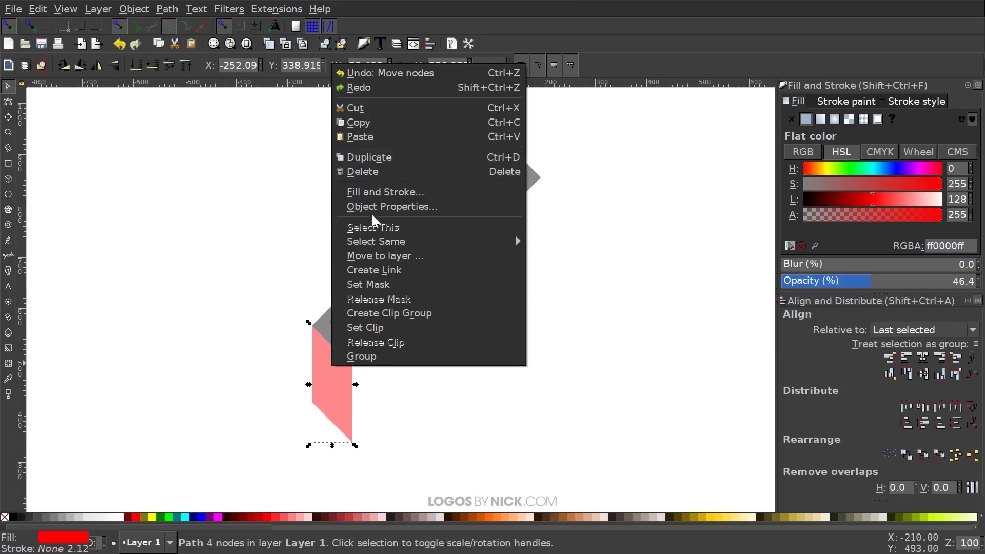
Duplicate the red parallelogram and snap the copy to the outer lower corner of the grey bar's upper end
{"action": "left_click", "coordinate": [369, 157]}
{"action": "left_click_drag", "start_coordinate": [316, 334], "coordinate": [528, 173]}
{"action": "left_click_drag", "start_coordinate": [482, 403], "coordinate": [488, 435]}
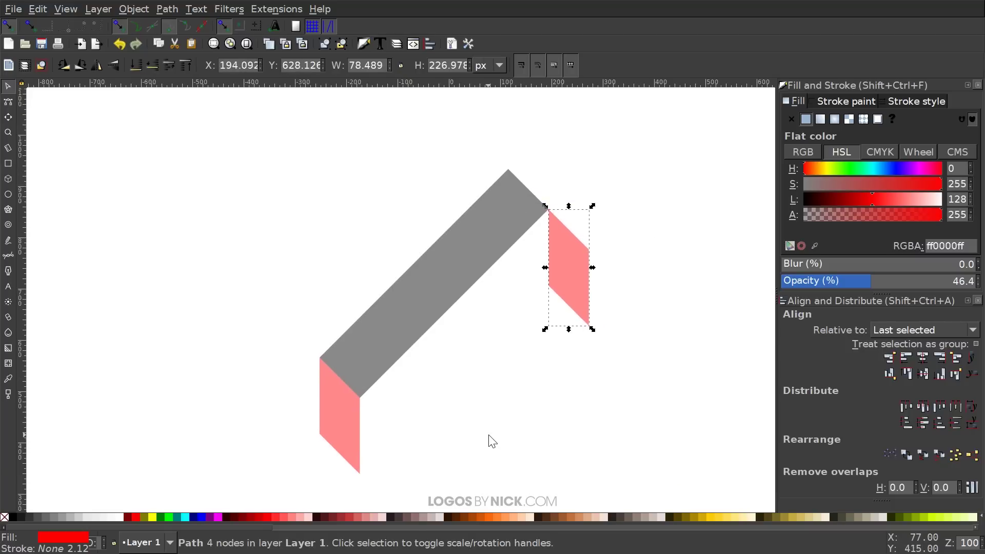
Duplicate the second red parallelogram and snap the new copy to the topmost corner of the grey bar
{"action": "right_click", "coordinate": [568, 247]}
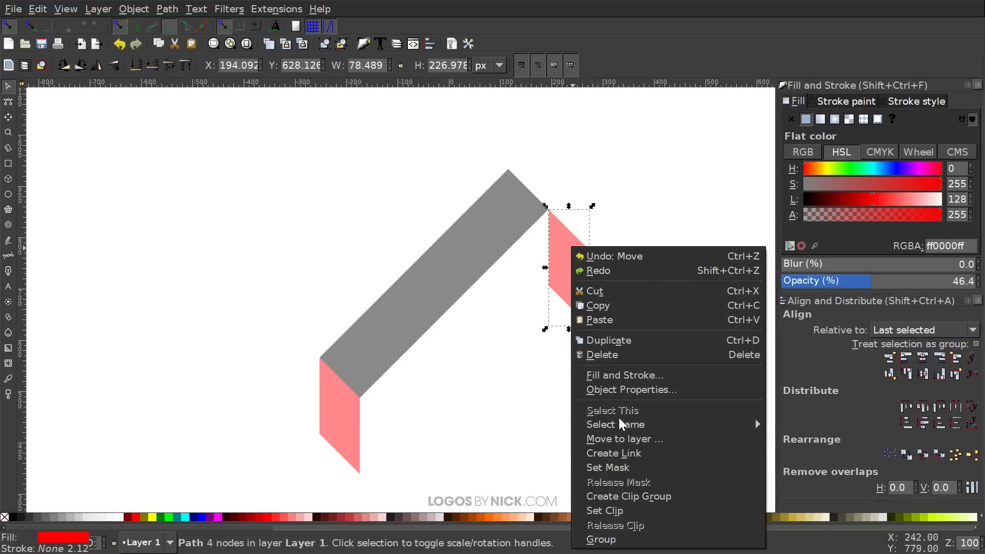
{"action": "left_click", "coordinate": [622, 342]}
{"action": "left_click_drag", "start_coordinate": [588, 247], "coordinate": [510, 177]}
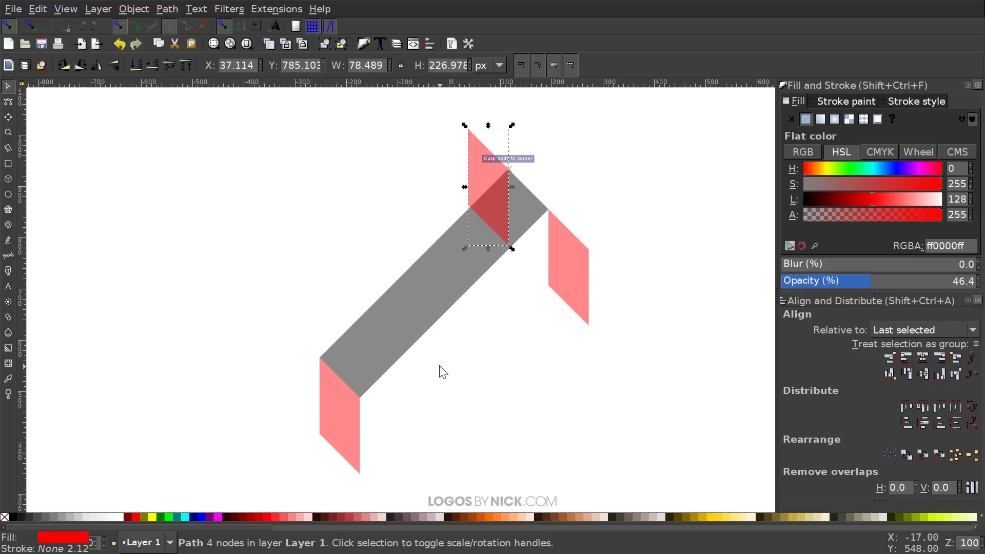
Move the lower-left node of the topmost red parallelogram straight down so its left edge extends inside the grey bar
{"action": "scroll", "coordinate": [471, 191], "scroll_direction": "up", "scroll_amount": 4, "text": "ctrl"}
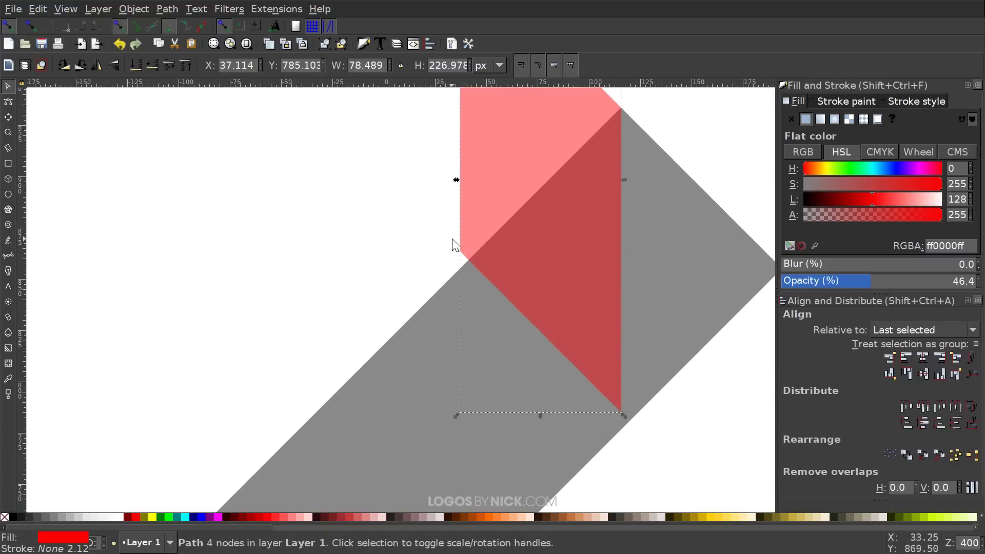
{"action": "left_click_drag", "start_coordinate": [516, 293], "coordinate": [521, 236]}
{"action": "key", "text": "1"}
{"action": "left_click", "coordinate": [8, 103]}
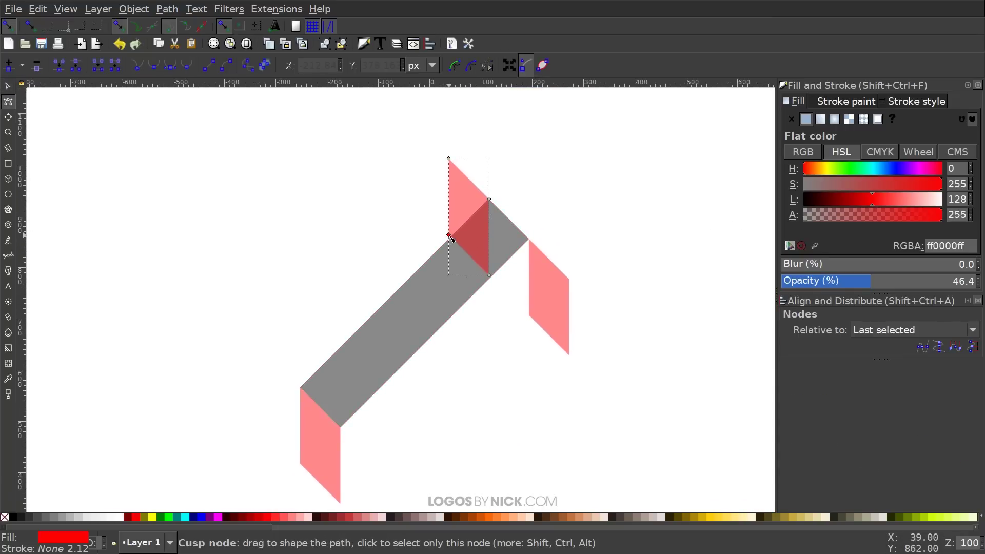
{"action": "left_click_drag", "start_coordinate": [450, 237], "coordinate": [450, 281]}
{"action": "left_click_drag", "start_coordinate": [579, 286], "coordinate": [570, 278]}
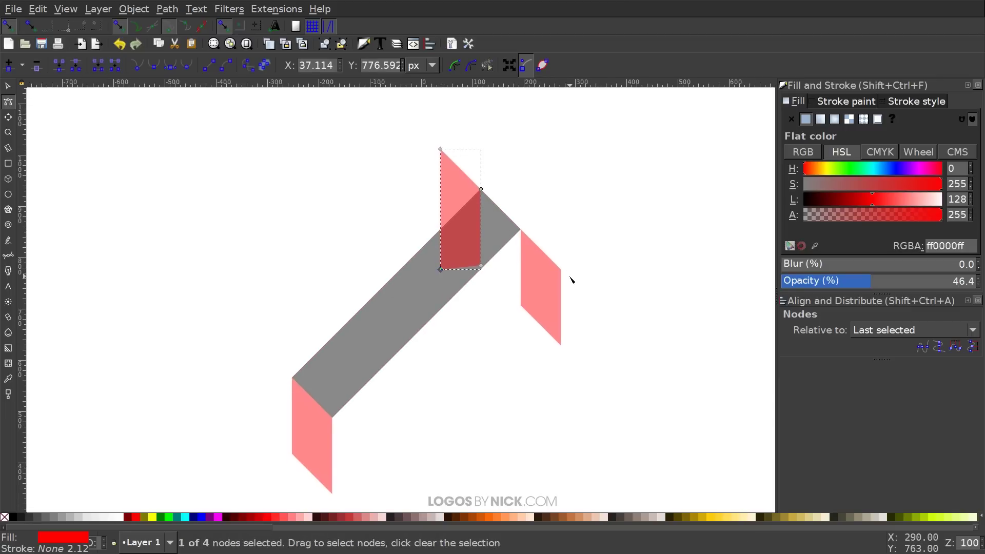
{"action": "left_click", "coordinate": [11, 84]}
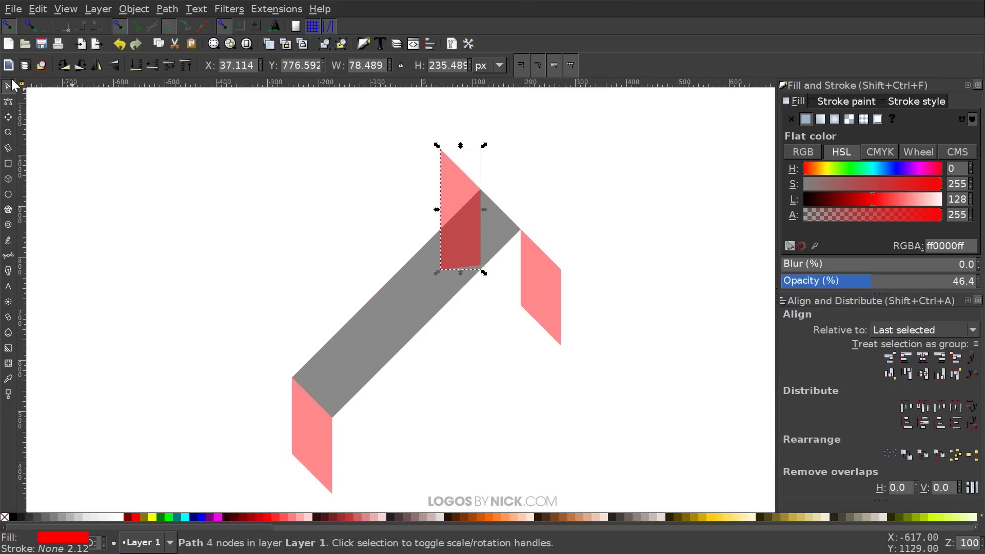
Duplicate the grey bar and subtract the copy from the topmost red shape with a Difference operation
{"action": "left_click", "coordinate": [387, 320]}
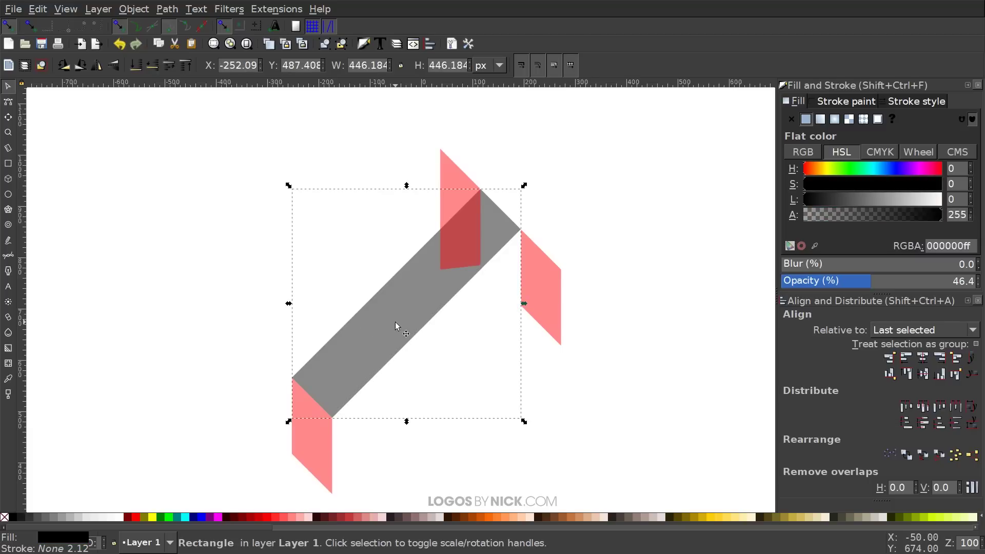
{"action": "right_click", "coordinate": [395, 321]}
{"action": "left_click", "coordinate": [458, 116]}
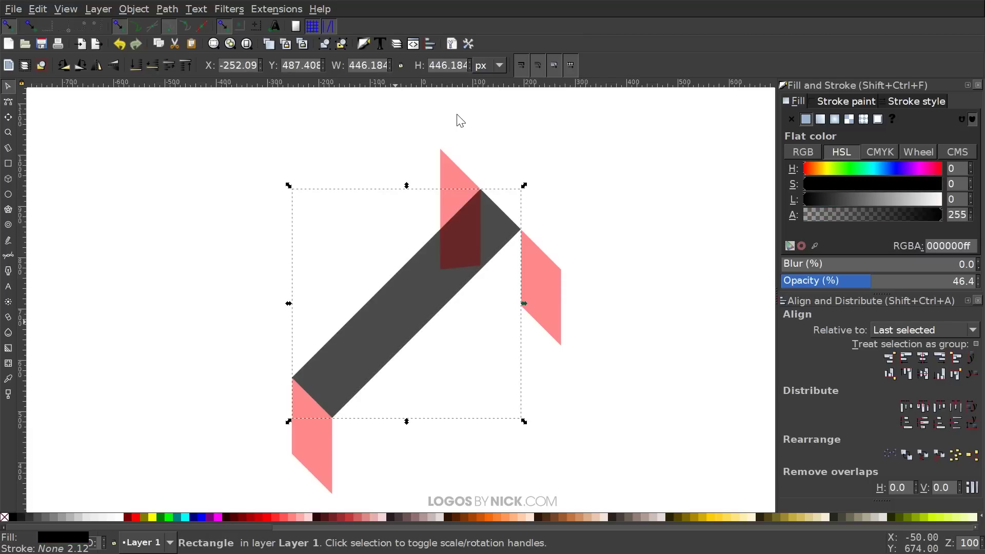
{"action": "left_click", "coordinate": [462, 178], "text": "shift"}
{"action": "left_click", "coordinate": [170, 9]}
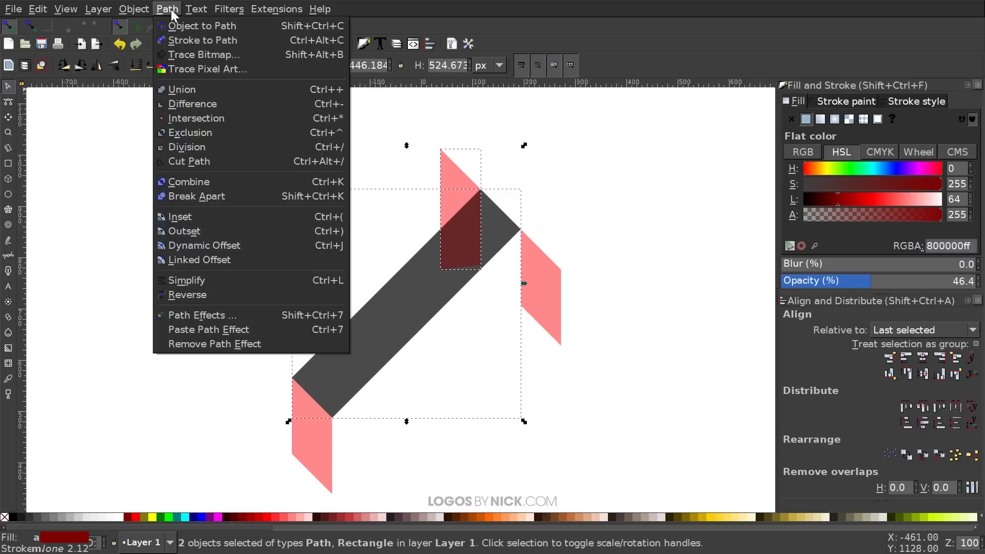
{"action": "left_click", "coordinate": [196, 97]}
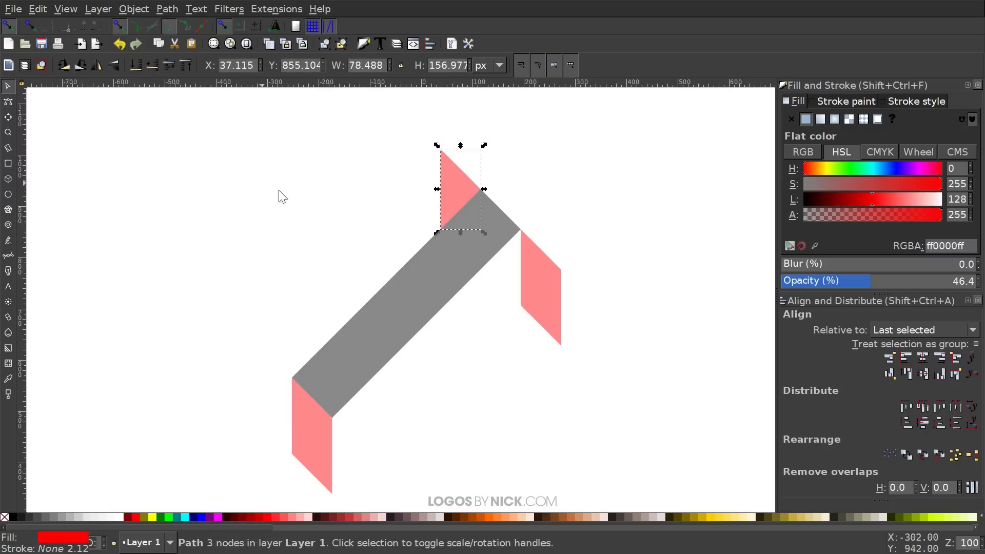
{"action": "scroll", "coordinate": [514, 248], "scroll_direction": "down", "scroll_amount": 2}
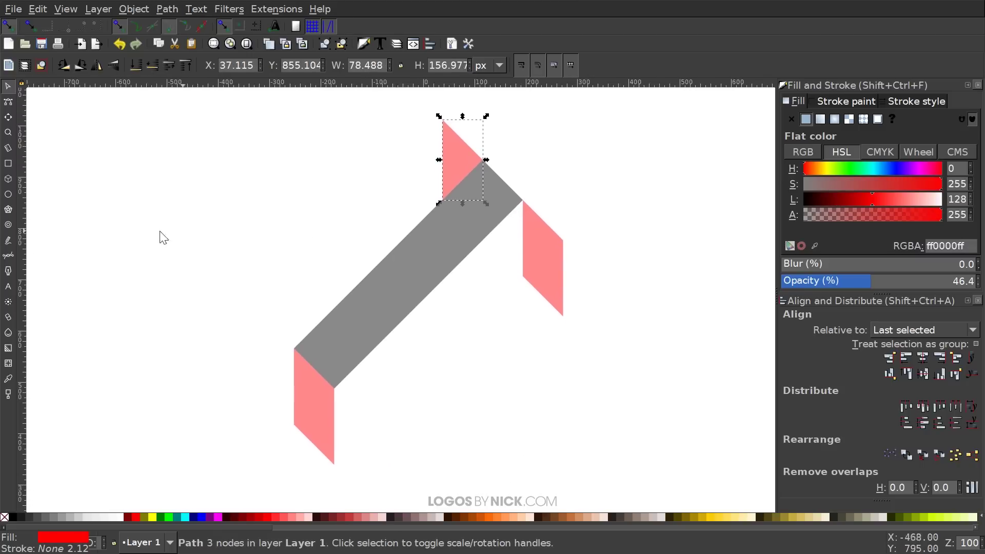
Draw a closed four-sided path beneath the grey bar, snapped to its lower edge and the inner corners of the two red parallelograms
{"action": "left_click", "coordinate": [9, 256]}
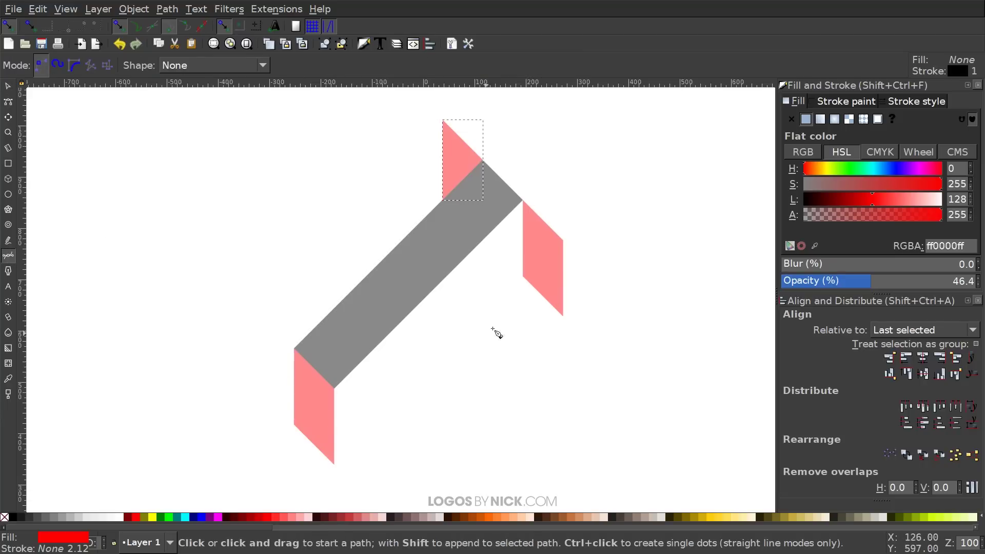
{"action": "left_click", "coordinate": [334, 464]}
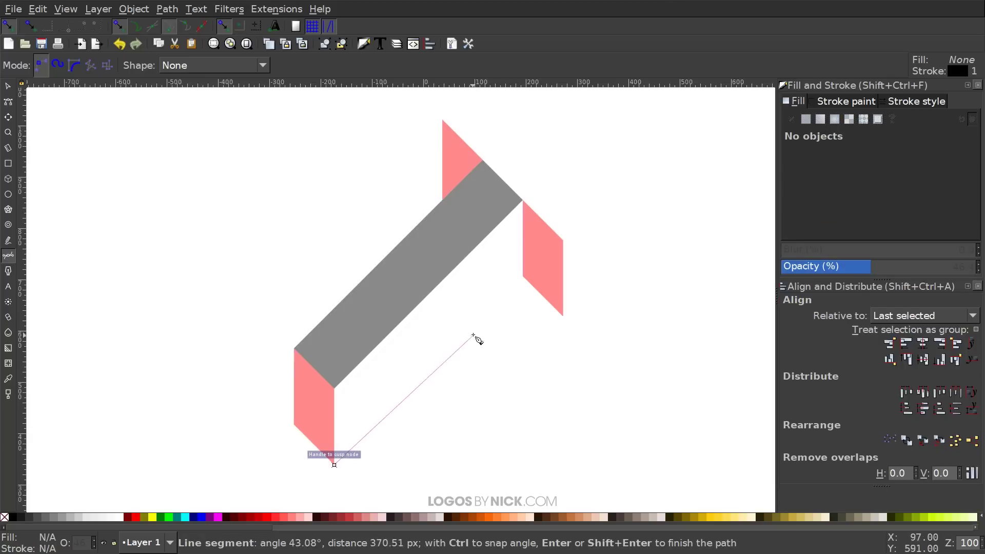
{"action": "left_click", "coordinate": [523, 277]}
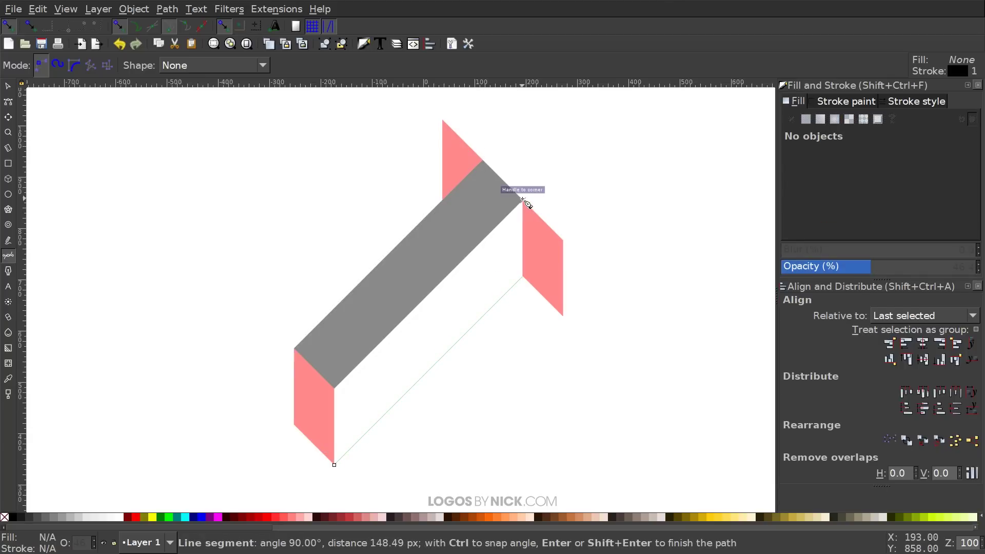
{"action": "left_click", "coordinate": [522, 200]}
{"action": "left_click", "coordinate": [337, 390]}
{"action": "left_click", "coordinate": [334, 463]}
{"action": "scroll", "coordinate": [613, 326], "scroll_direction": "down", "scroll_amount": 1}
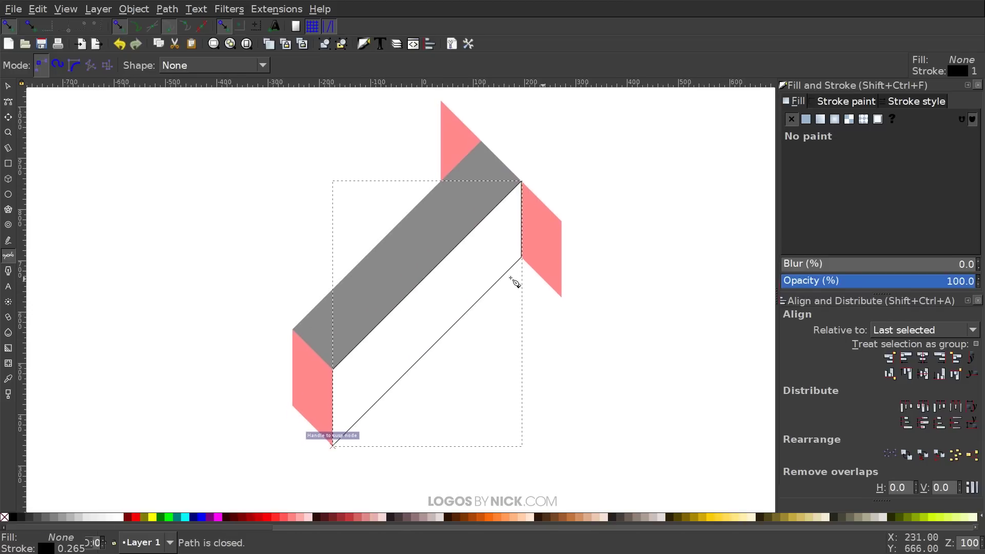
Fill the new side face blue (0000ff), remove its stroke and lower its opacity to about 47%
{"action": "left_click", "coordinate": [202, 517]}
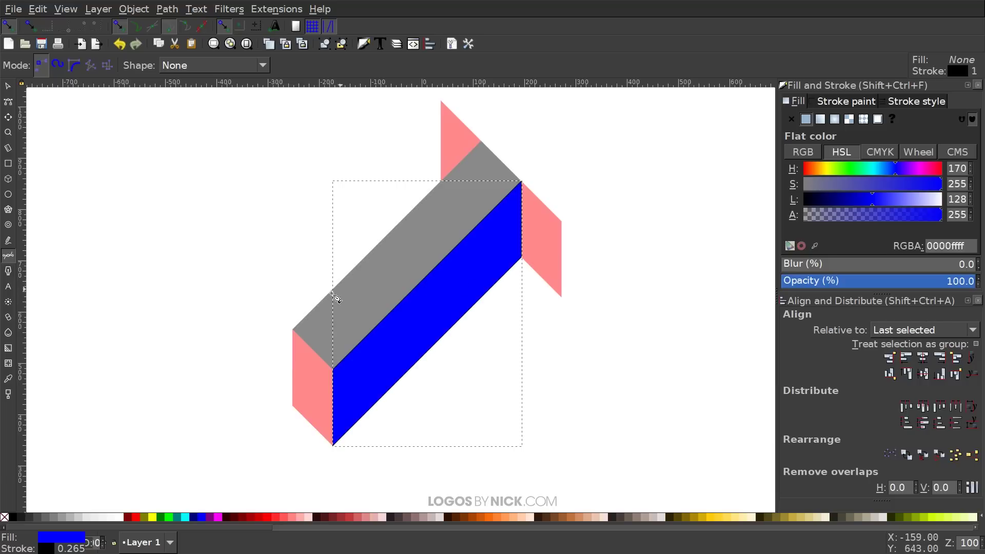
{"action": "left_click", "coordinate": [4, 516], "text": "shift"}
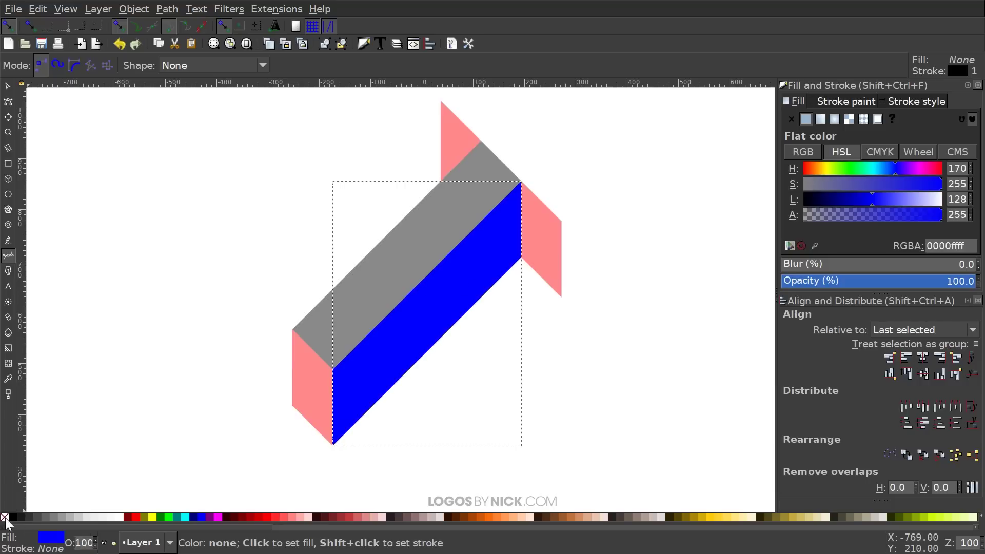
{"action": "left_click_drag", "start_coordinate": [898, 284], "coordinate": [873, 287]}
Draw a square of about 235.5 px from the red triangle's top corner to the outer upper corner of the right-hand red parallelogram
{"action": "left_click_drag", "start_coordinate": [469, 162], "coordinate": [443, 237]}
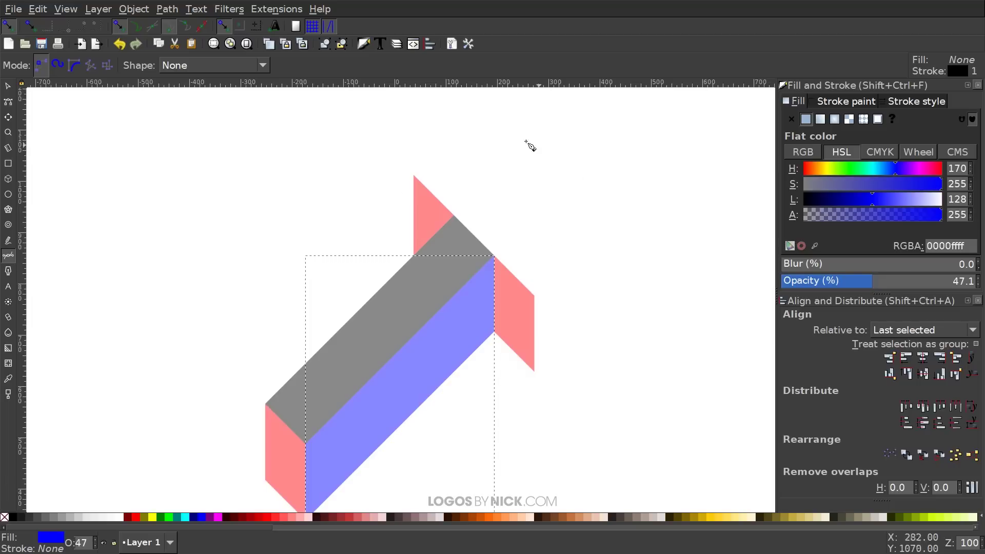
{"action": "left_click", "coordinate": [12, 164]}
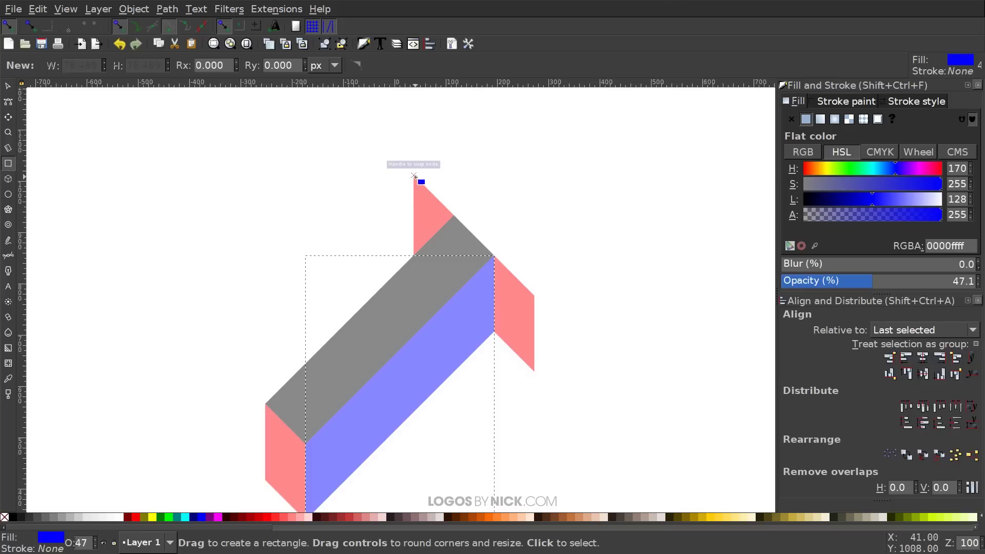
{"action": "left_click_drag", "start_coordinate": [414, 177], "coordinate": [535, 296]}
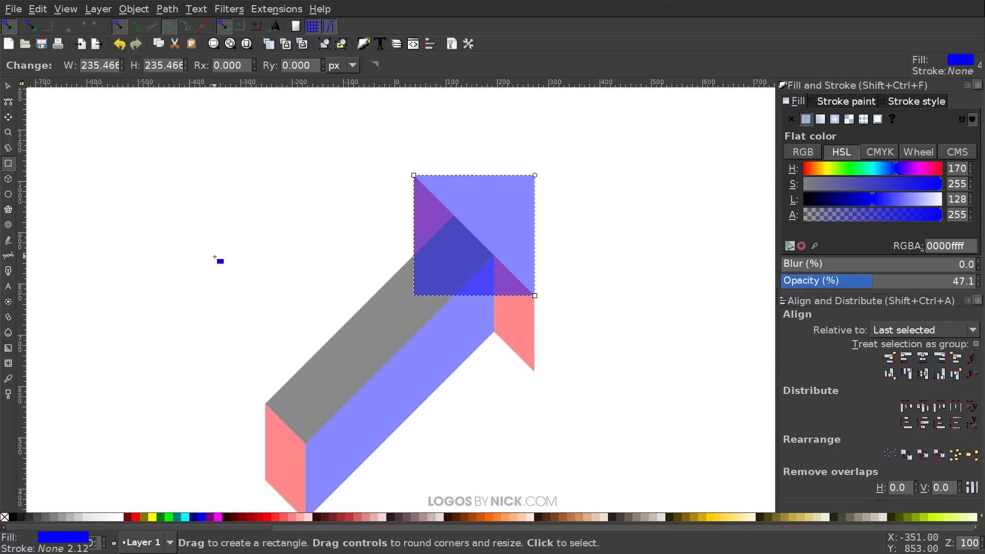
Draw a closed path along the blue square's diagonal that loops around its entire lower-left half
{"action": "left_click", "coordinate": [9, 256]}
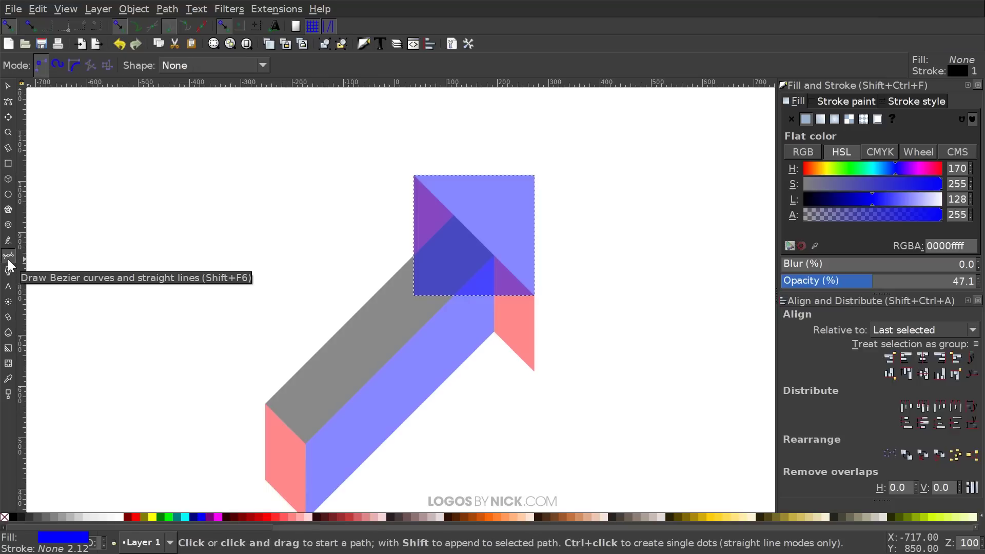
{"action": "left_click", "coordinate": [536, 296]}
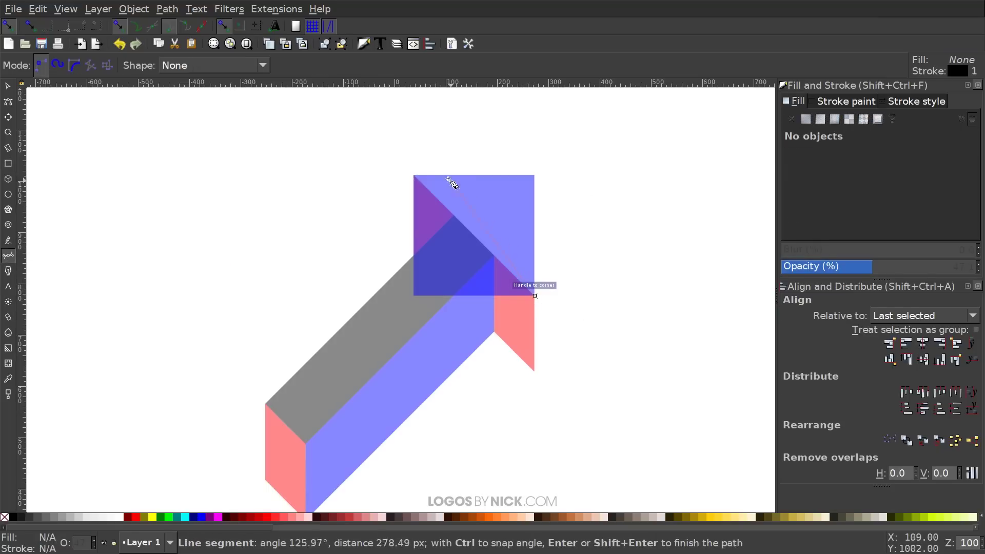
{"action": "left_click", "coordinate": [414, 175]}
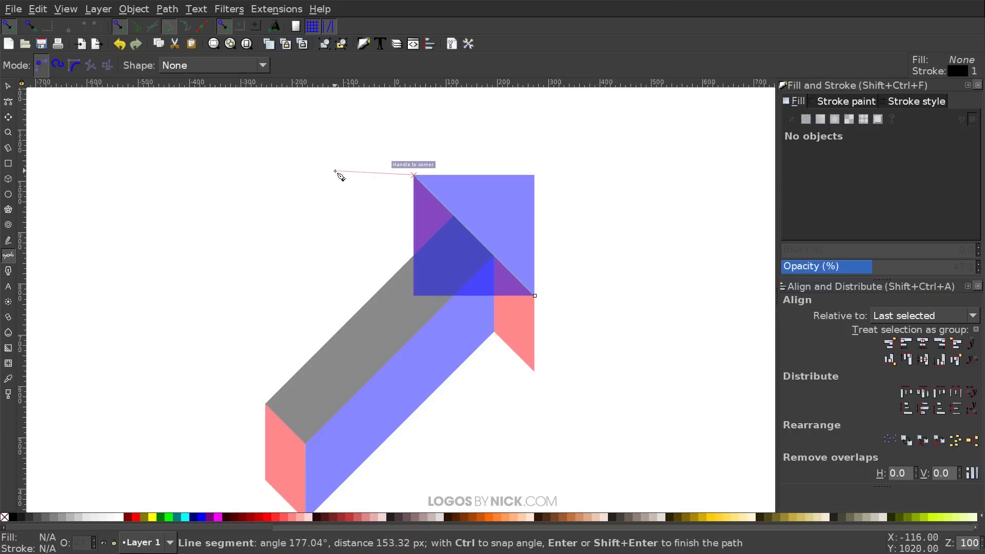
{"action": "left_click", "coordinate": [334, 171]}
{"action": "left_click", "coordinate": [301, 245]}
{"action": "left_click", "coordinate": [272, 294]}
{"action": "left_click", "coordinate": [278, 369]}
{"action": "left_click_drag", "start_coordinate": [365, 397], "coordinate": [371, 398]}
{"action": "left_click", "coordinate": [504, 401]}
{"action": "left_click", "coordinate": [593, 362]}
{"action": "left_click", "coordinate": [589, 318]}
{"action": "left_click", "coordinate": [536, 296]}
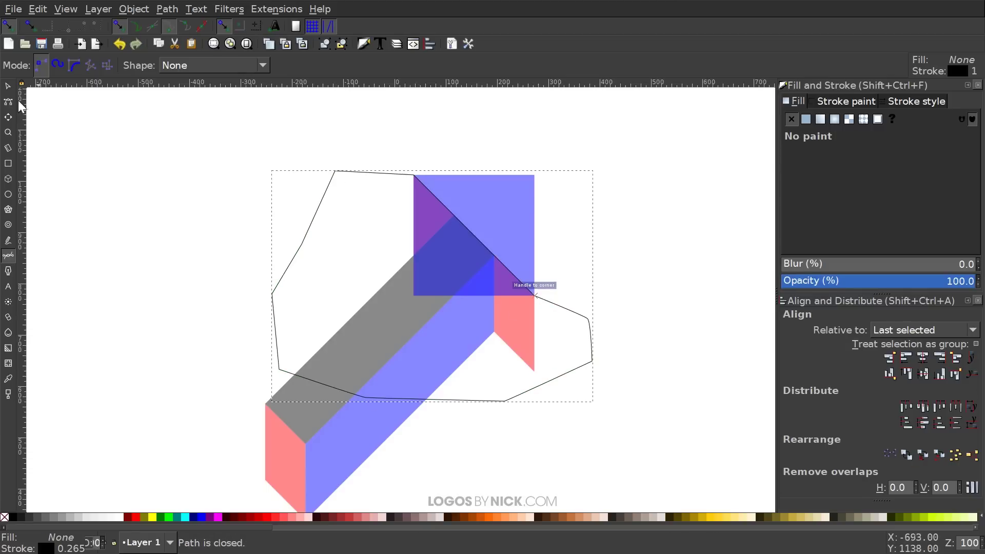
Subtract the drawn path from the blue square with a Difference operation, leaving its upper-right triangle
{"action": "left_click", "coordinate": [7, 86]}
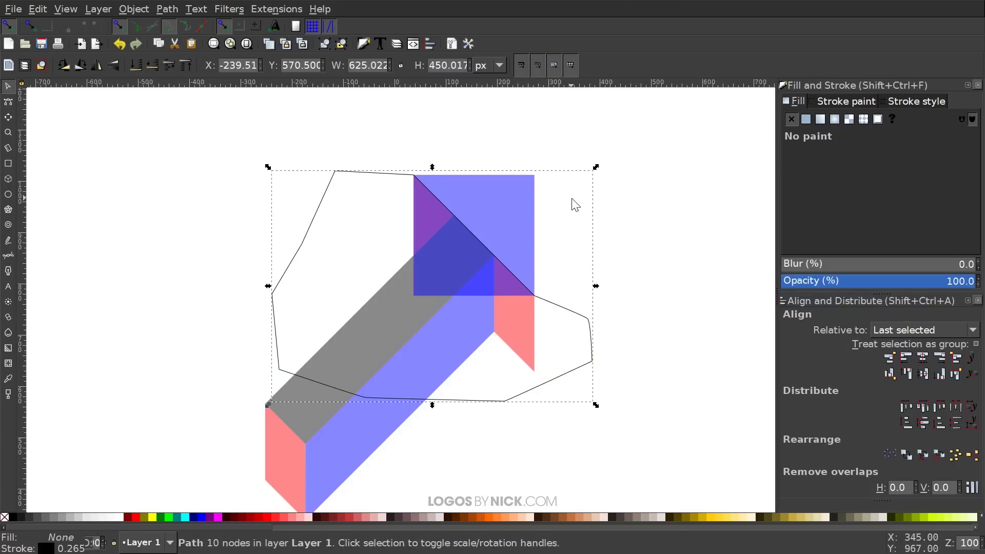
{"action": "key", "text": "shift"}
{"action": "left_click", "coordinate": [510, 202], "text": "shift"}
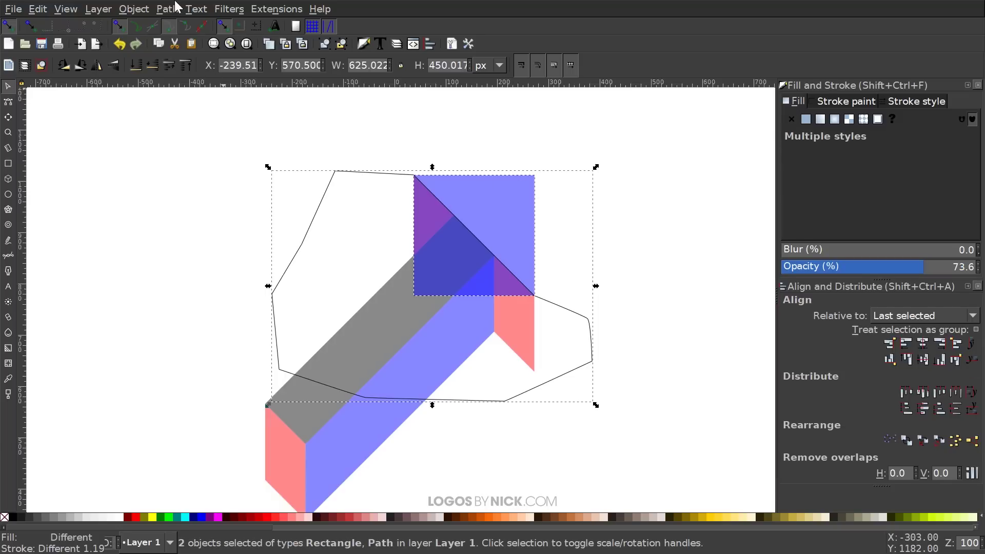
{"action": "left_click", "coordinate": [166, 10]}
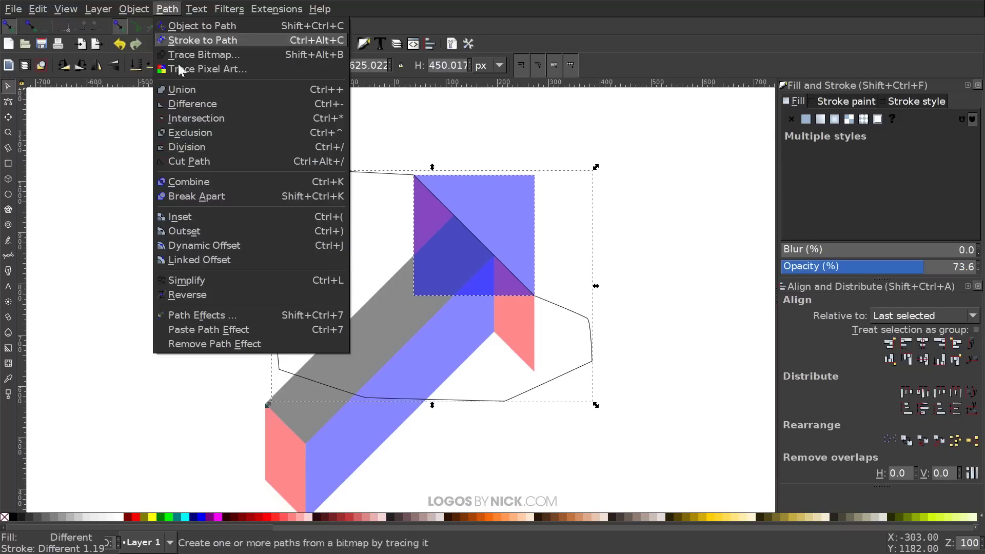
{"action": "left_click", "coordinate": [180, 101]}
{"action": "left_click_drag", "start_coordinate": [689, 272], "coordinate": [675, 249]}
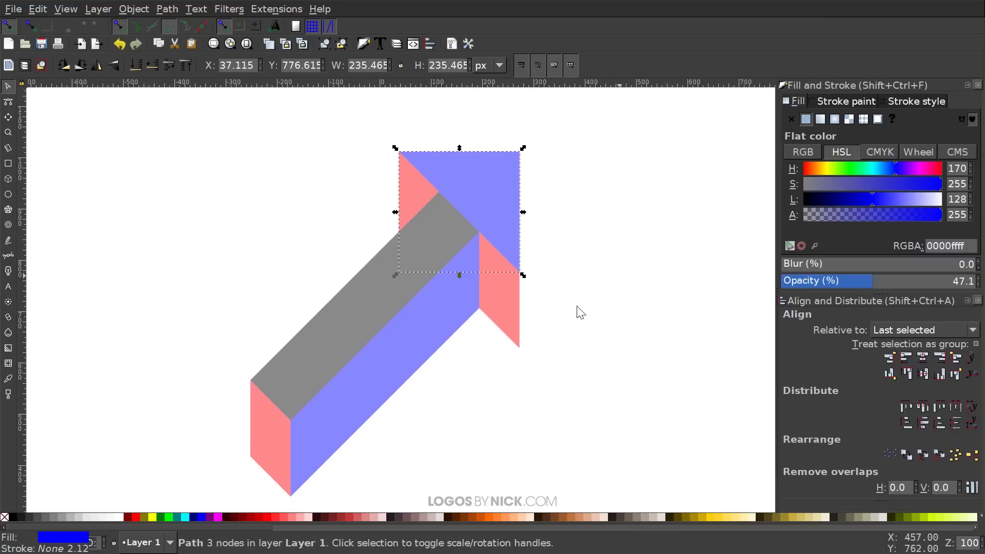
Fill the triangle black and unite it with the diagonal grey bar using Union
{"action": "left_click", "coordinate": [13, 517]}
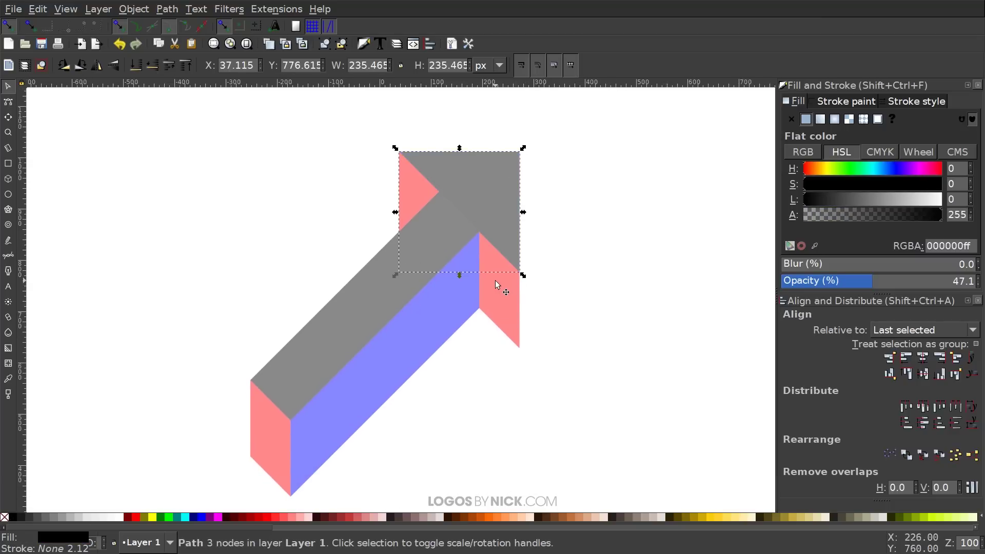
{"action": "left_click", "coordinate": [446, 229], "text": "shift"}
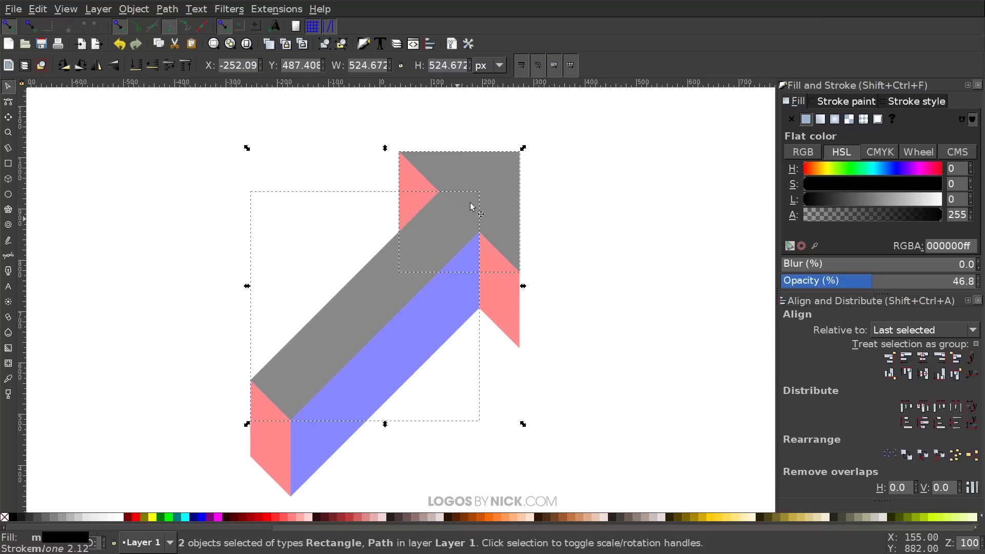
{"action": "left_click", "coordinate": [167, 8]}
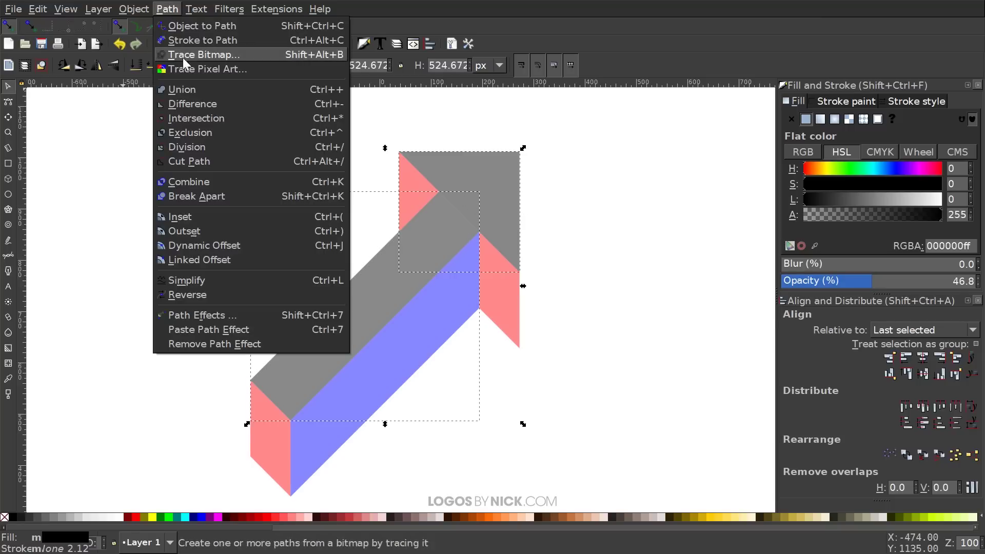
{"action": "left_click", "coordinate": [188, 89]}
Try moving the united arrow face away from the coloured side faces, and undo the move
{"action": "left_click_drag", "start_coordinate": [472, 199], "coordinate": [180, 180]}
{"action": "key", "text": "ctrl+z"}
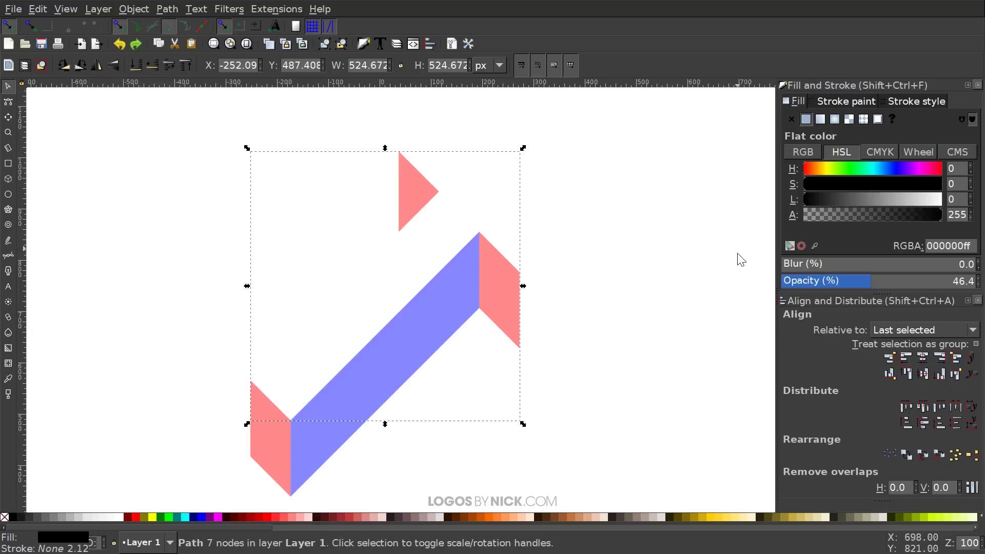
{"action": "scroll", "coordinate": [738, 248], "scroll_direction": "down", "scroll_amount": 1}
{"action": "scroll", "coordinate": [738, 249], "scroll_direction": "up", "scroll_amount": 1}
{"action": "left_click_drag", "start_coordinate": [698, 249], "coordinate": [685, 205]}
{"action": "left_click_drag", "start_coordinate": [625, 243], "coordinate": [672, 264]}
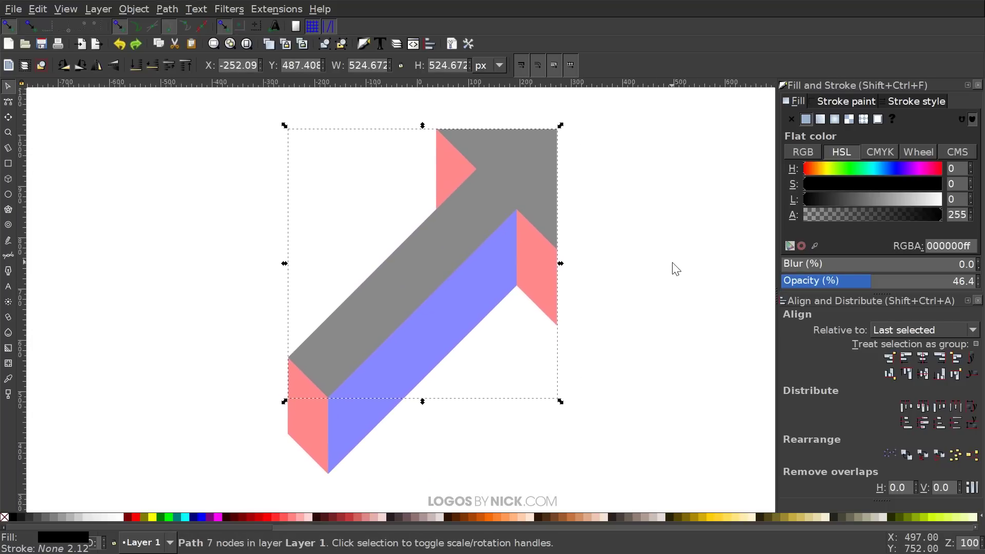
{"action": "scroll", "coordinate": [653, 253], "scroll_direction": "down", "scroll_amount": 2}
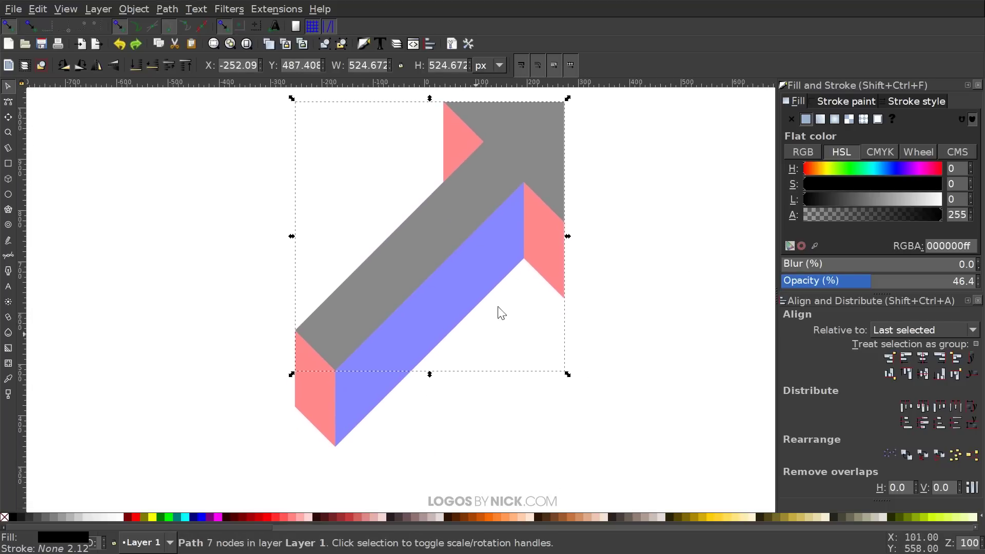
Duplicate the grey arrow face together with the small red triangle beside its arrowhead
{"action": "left_click_drag", "start_coordinate": [594, 235], "coordinate": [583, 250]}
{"action": "left_click_drag", "start_coordinate": [535, 290], "coordinate": [530, 312]}
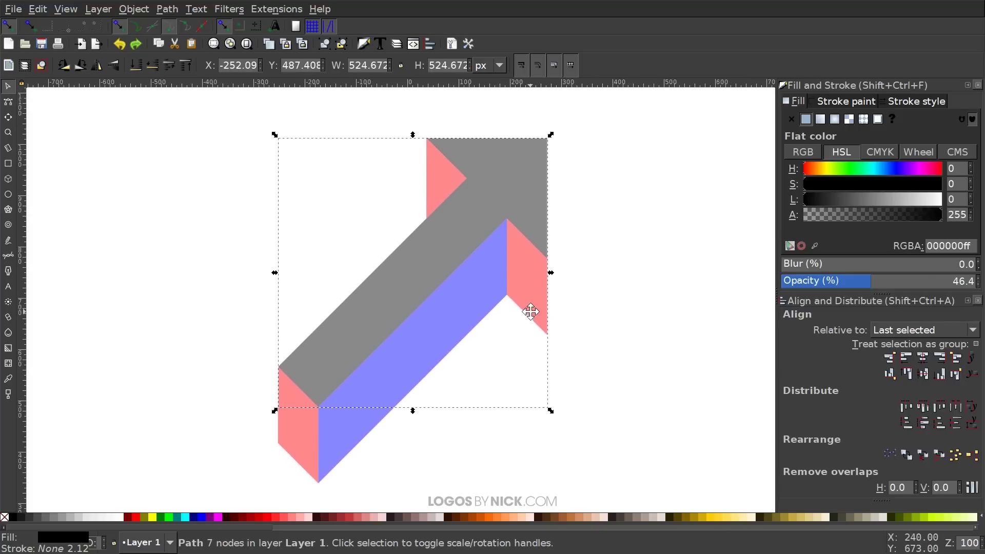
{"action": "key", "text": "ctrl"}
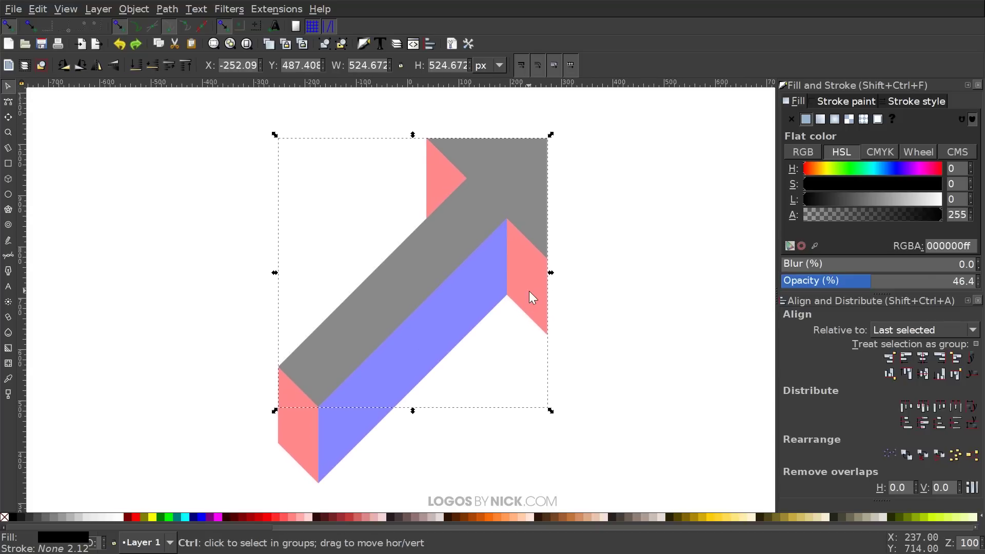
{"action": "scroll", "coordinate": [528, 291], "scroll_direction": "down", "scroll_amount": 2}
{"action": "left_click_drag", "start_coordinate": [506, 280], "coordinate": [429, 240]}
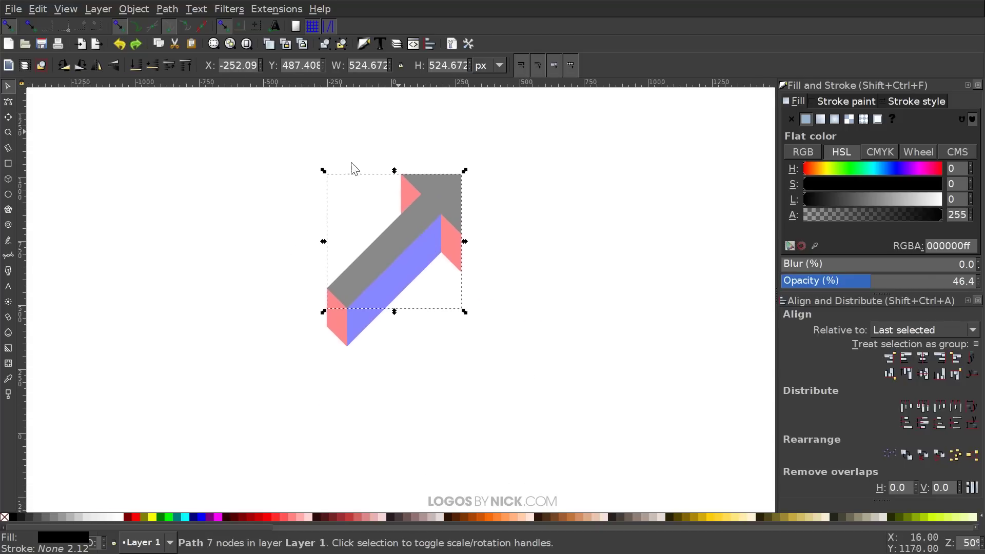
{"action": "left_click_drag", "start_coordinate": [481, 272], "coordinate": [499, 294]}
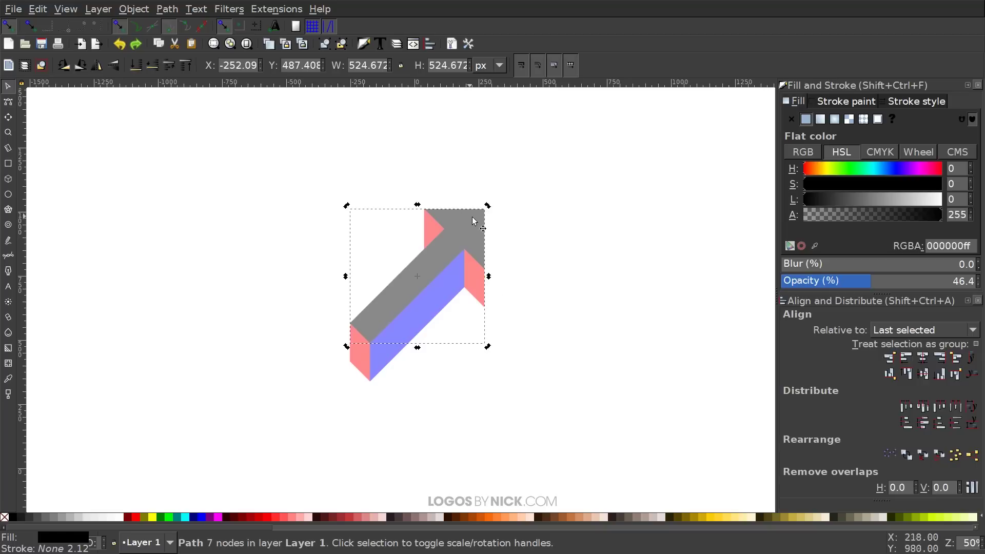
{"action": "key", "text": "shift"}
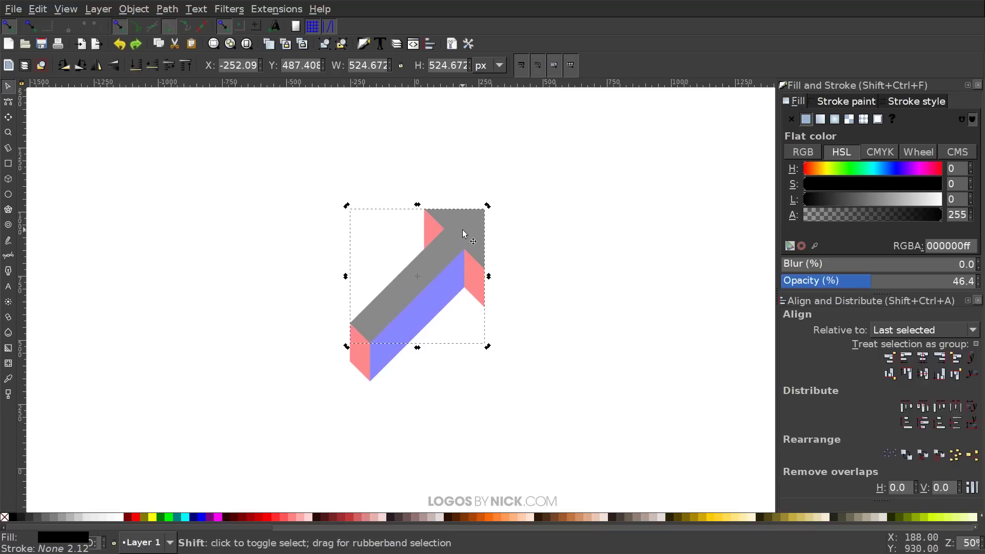
{"action": "left_click", "coordinate": [431, 231], "text": "shift"}
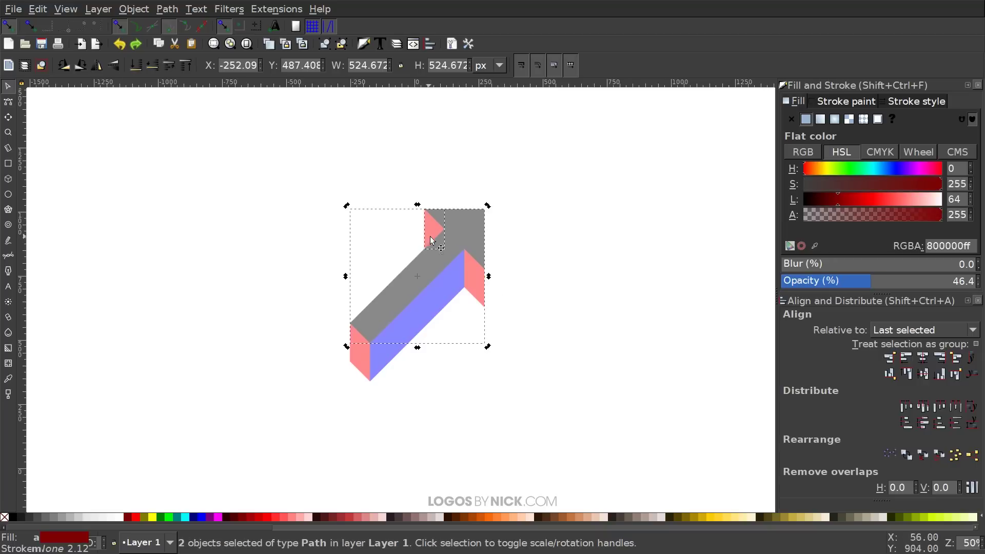
{"action": "right_click", "coordinate": [472, 224]}
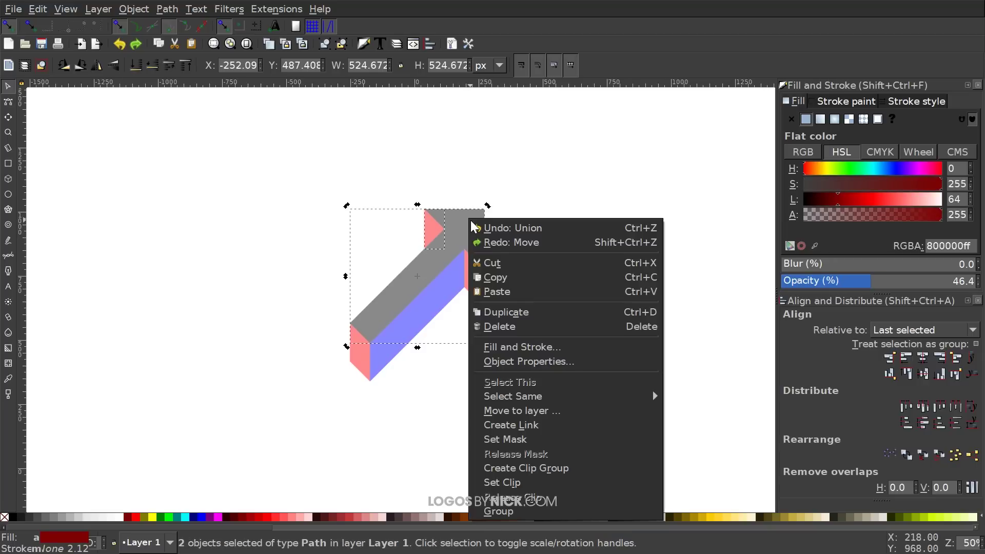
{"action": "left_click", "coordinate": [513, 311]}
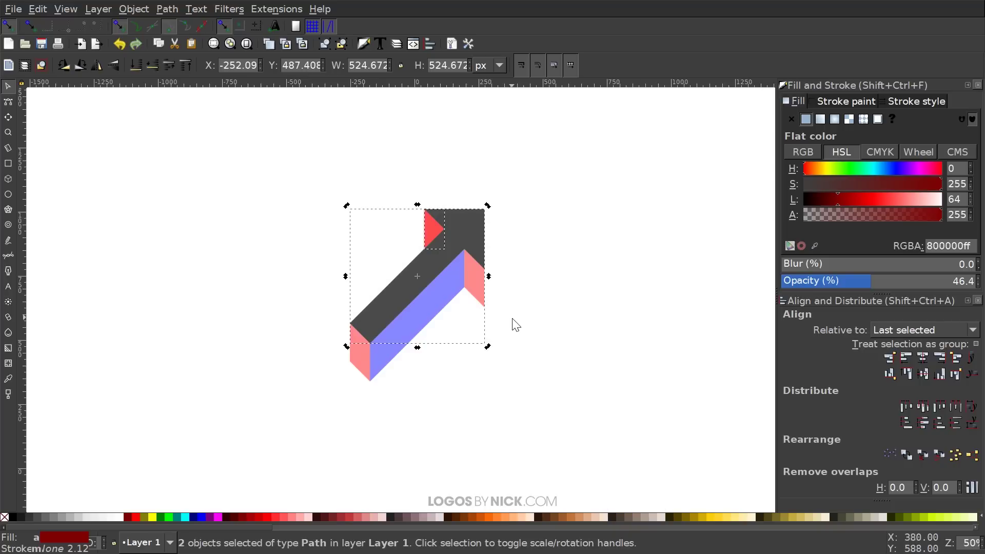
Flip the duplicated arrow face and red triangle vertically and horizontally, then snap them against the blue side face's lower edge
{"action": "left_click", "coordinate": [113, 66]}
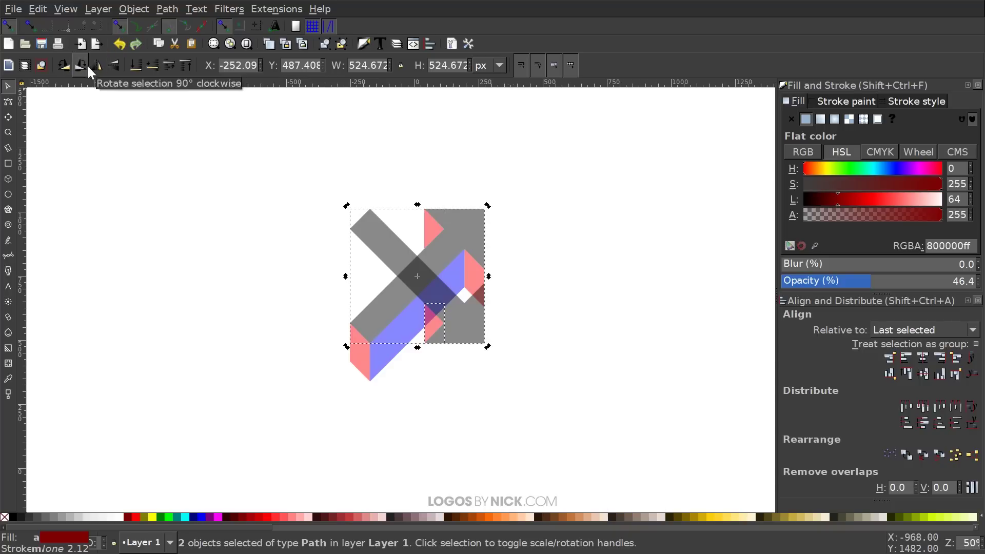
{"action": "left_click", "coordinate": [99, 68]}
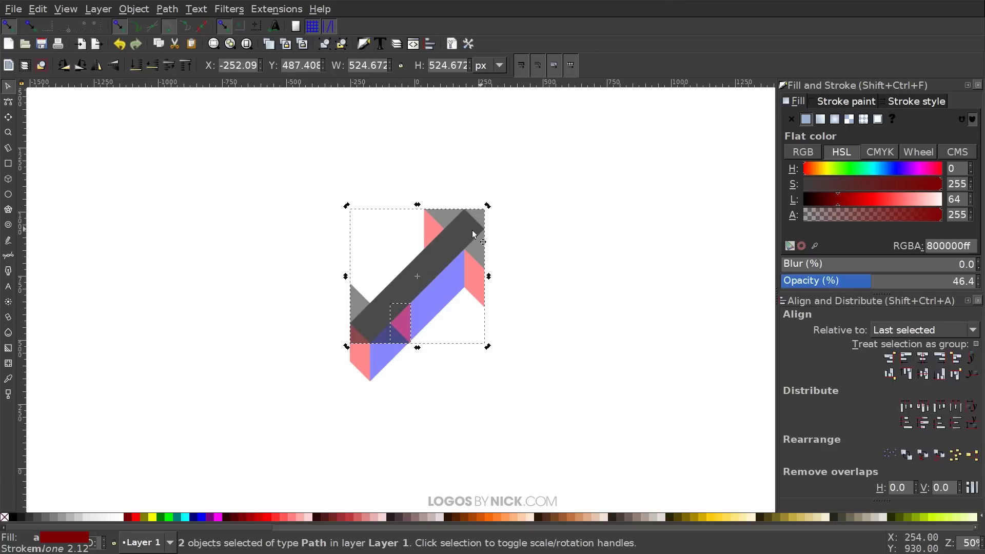
{"action": "left_click_drag", "start_coordinate": [414, 282], "coordinate": [377, 366]}
{"action": "left_click", "coordinate": [399, 446]}
{"action": "left_click", "coordinate": [344, 432], "text": "shift"}
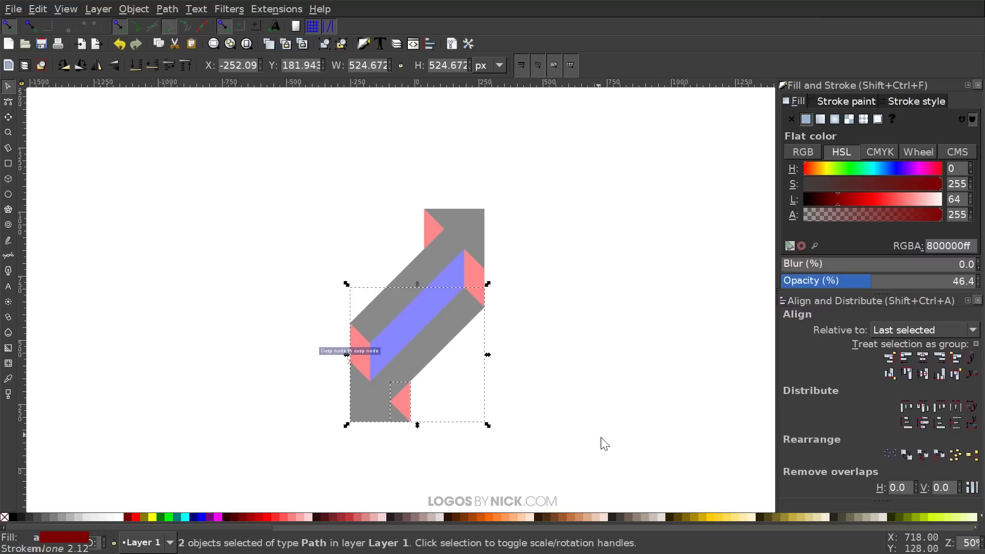
Stretch all seven shapes horizontally to about 773 px wide and raise their opacity to 100%
{"action": "left_click_drag", "start_coordinate": [599, 442], "coordinate": [244, 146]}
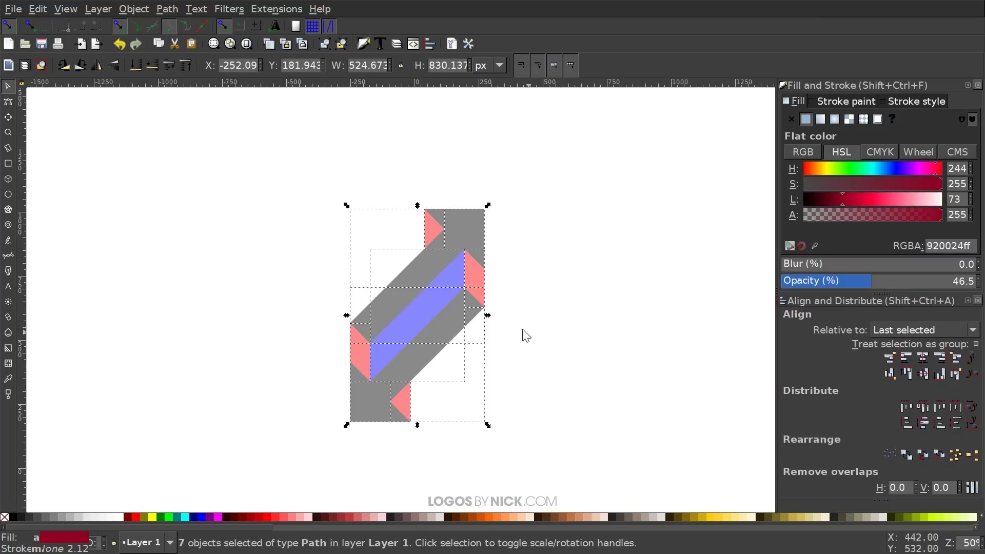
{"action": "left_click_drag", "start_coordinate": [488, 315], "coordinate": [556, 330]}
{"action": "left_click_drag", "start_coordinate": [879, 285], "coordinate": [977, 281]}
{"action": "left_click_drag", "start_coordinate": [417, 341], "coordinate": [407, 308]}
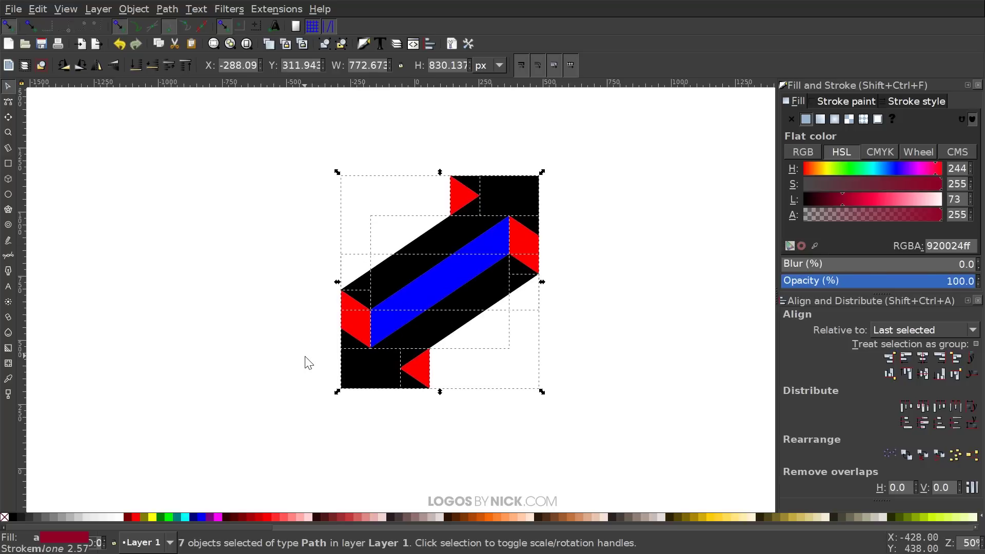
Recolour the blue central face yellow and lighten it to pale yellow fff1b7 with an HSL lightness of 219
{"action": "left_click", "coordinate": [646, 227]}
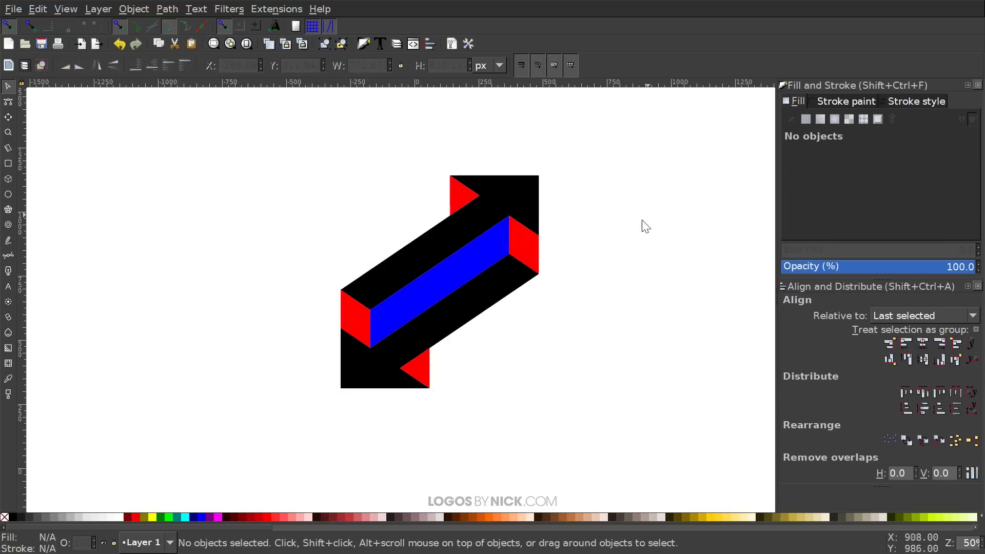
{"action": "left_click", "coordinate": [488, 264]}
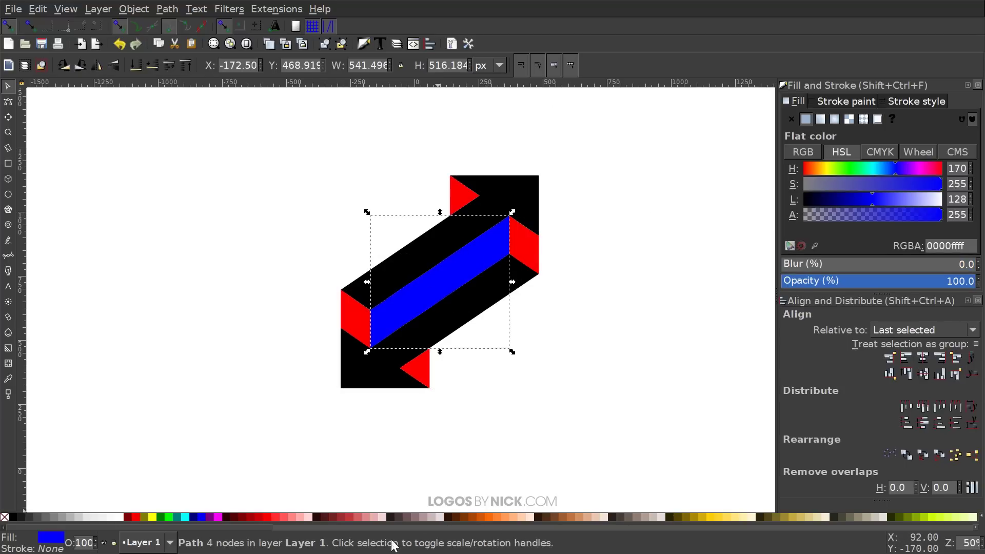
{"action": "left_click", "coordinate": [711, 516]}
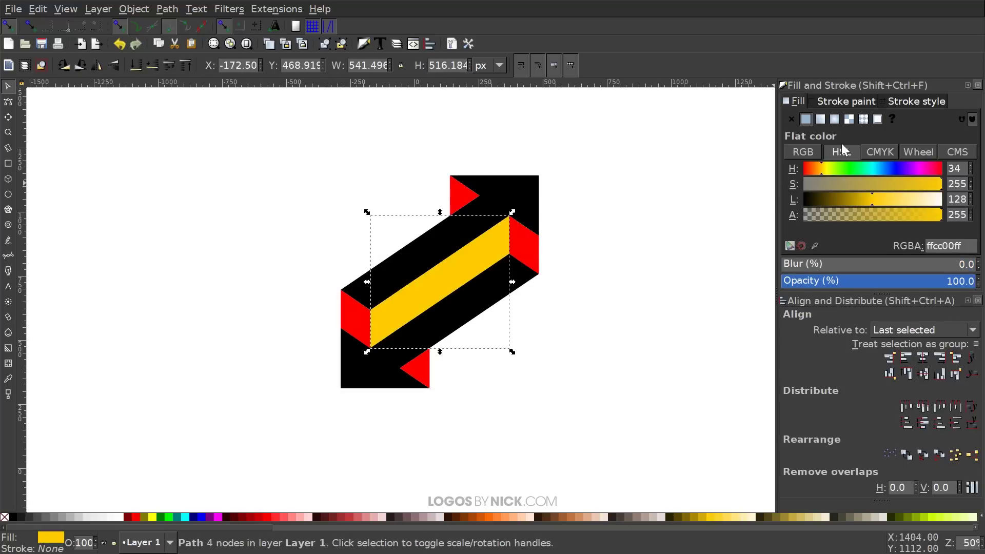
{"action": "left_click", "coordinate": [795, 97]}
{"action": "left_click", "coordinate": [844, 153]}
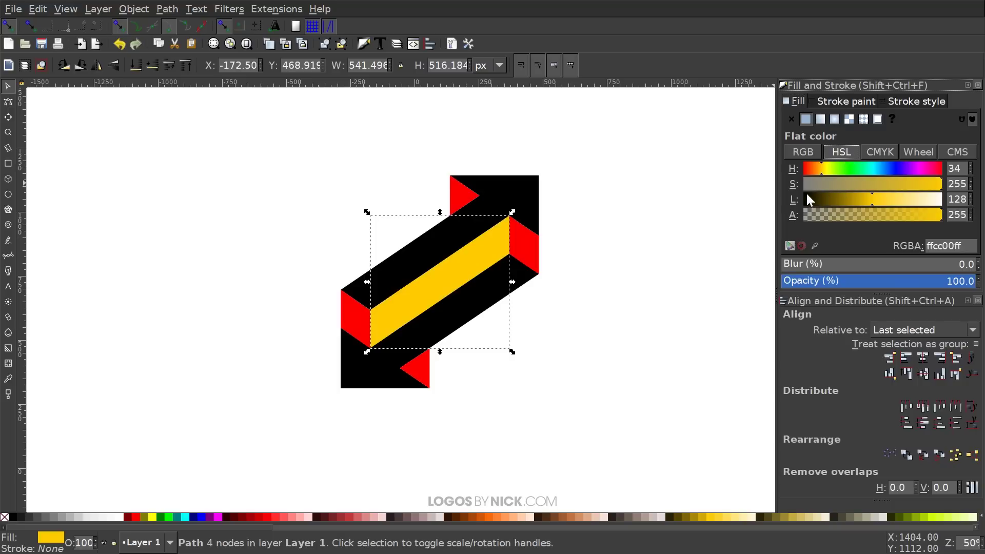
{"action": "left_click_drag", "start_coordinate": [873, 200], "coordinate": [922, 198]}
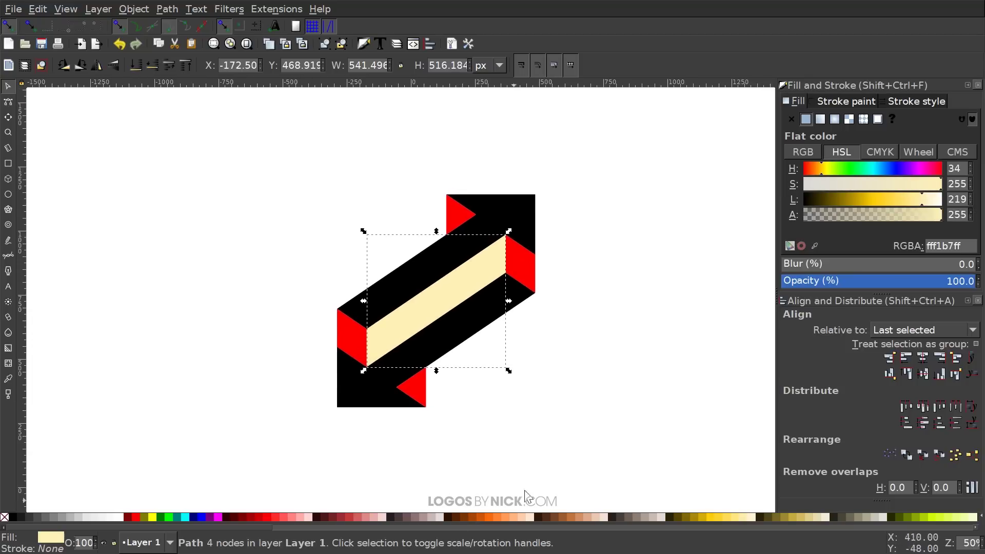
Fill both black arrow faces with light blue 80e5ff
{"action": "left_click", "coordinate": [523, 204]}
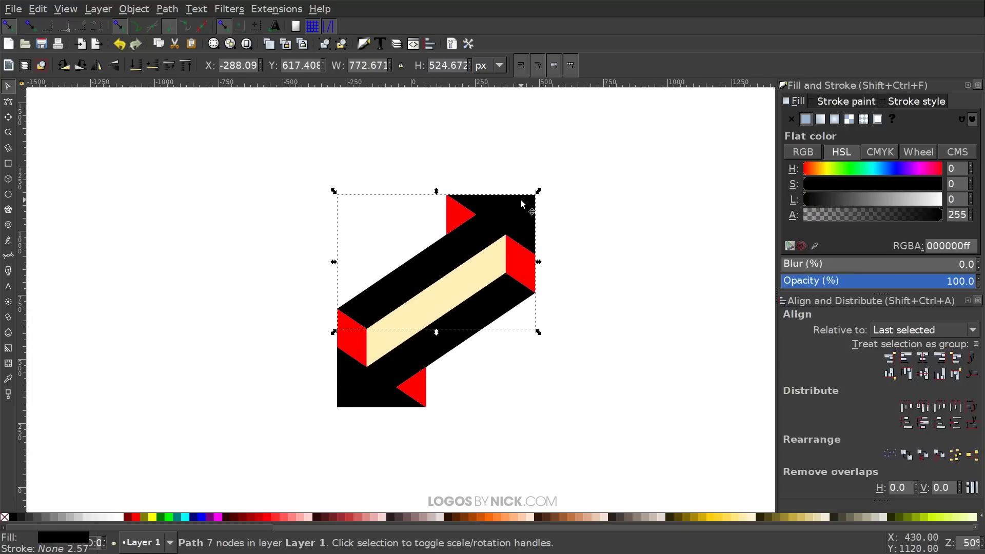
{"action": "left_click", "coordinate": [354, 398], "text": "shift"}
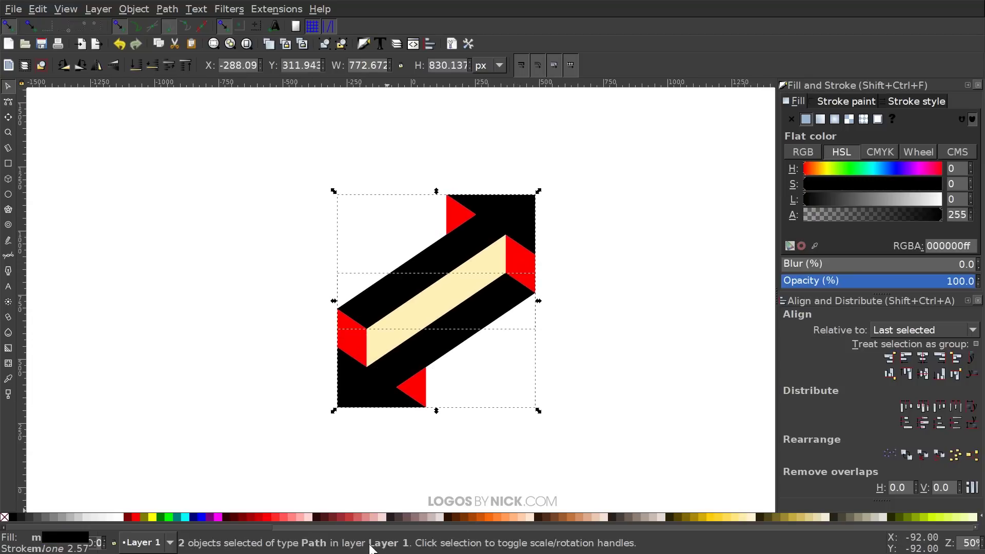
{"action": "left_click_drag", "start_coordinate": [236, 527], "coordinate": [648, 536]}
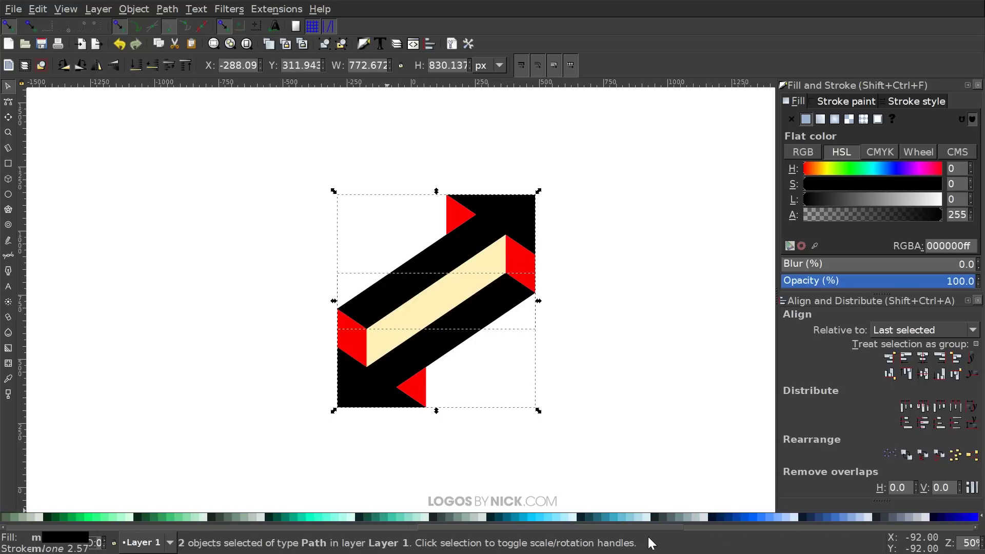
{"action": "left_click", "coordinate": [566, 519]}
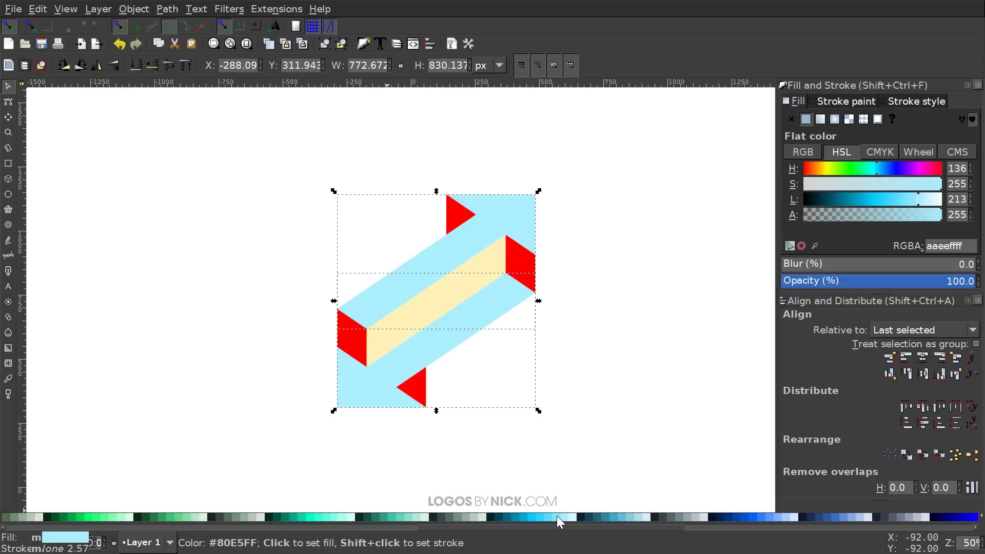
{"action": "left_click", "coordinate": [559, 519]}
{"action": "left_click", "coordinate": [566, 519]}
{"action": "left_click", "coordinate": [559, 519]}
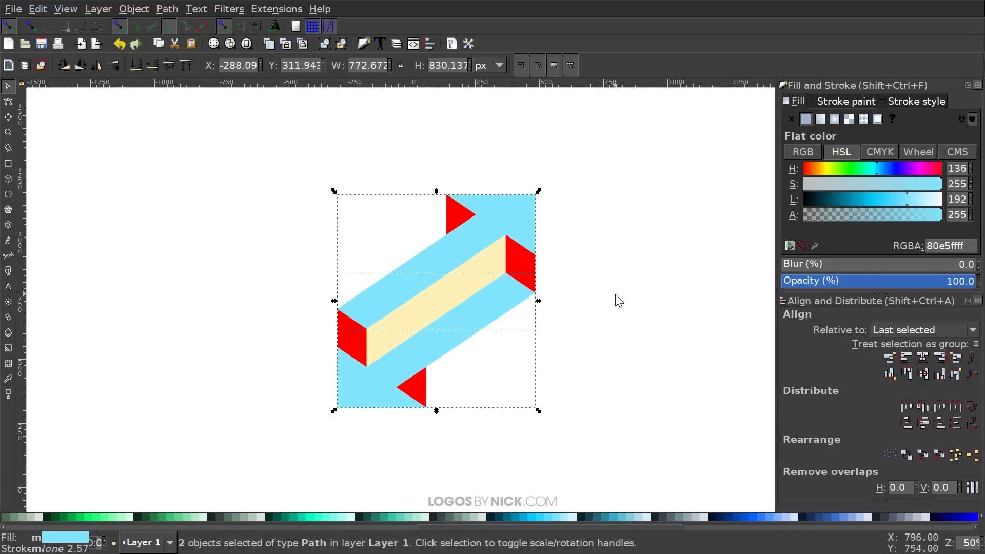
Fill all four red side faces with bright pink ff0066
{"action": "scroll", "coordinate": [644, 275], "scroll_direction": "down", "scroll_amount": 1}
{"action": "scroll", "coordinate": [643, 275], "scroll_direction": "left", "scroll_amount": 2}
{"action": "left_click", "coordinate": [502, 196]}
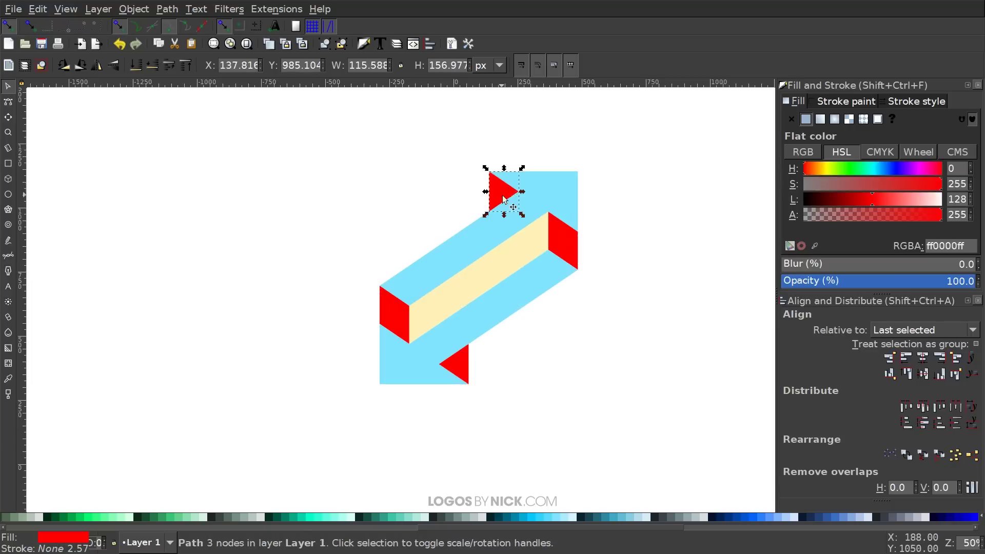
{"action": "left_click", "coordinate": [564, 244], "text": "shift"}
{"action": "left_click", "coordinate": [459, 366], "text": "shift"}
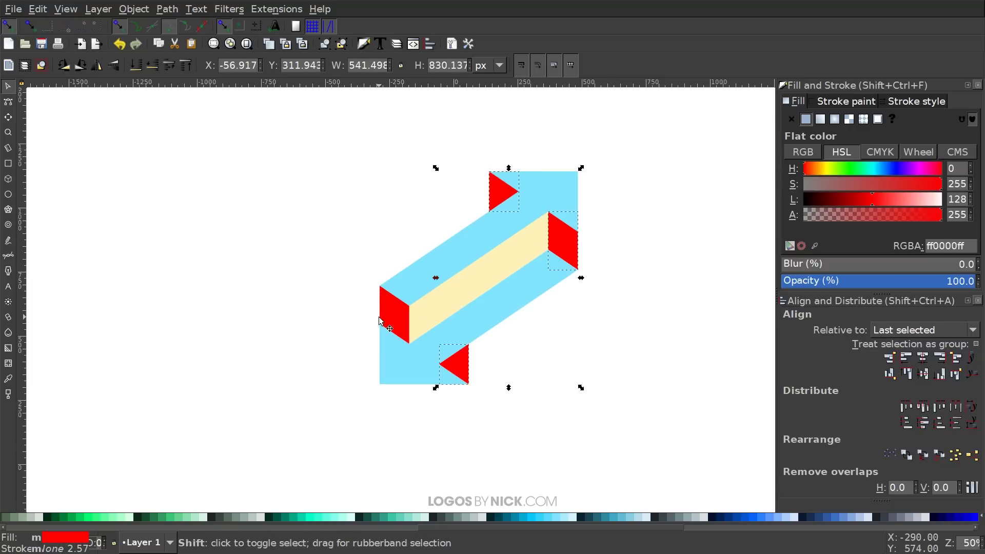
{"action": "left_click", "coordinate": [382, 323], "text": "shift"}
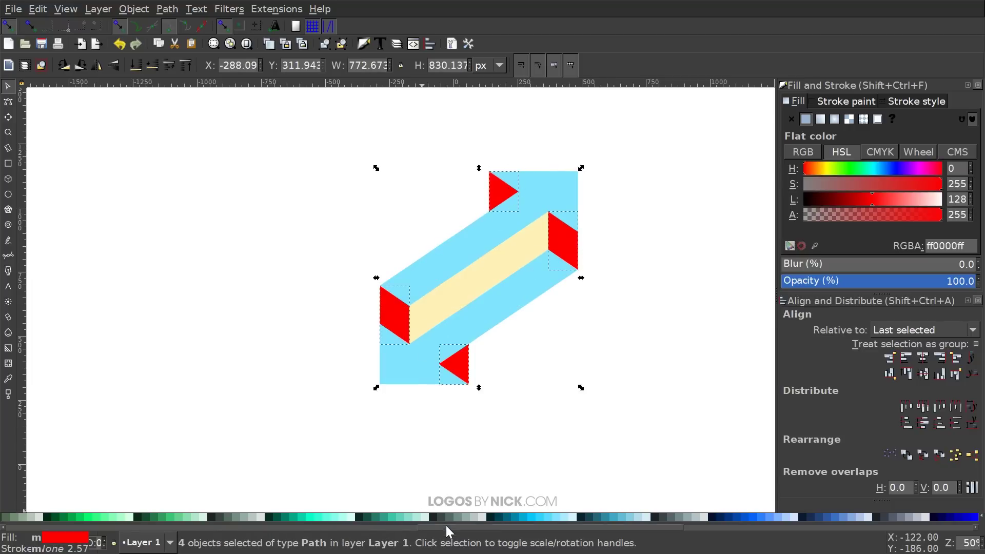
{"action": "left_click_drag", "start_coordinate": [449, 532], "coordinate": [733, 528]}
{"action": "left_click", "coordinate": [888, 517]}
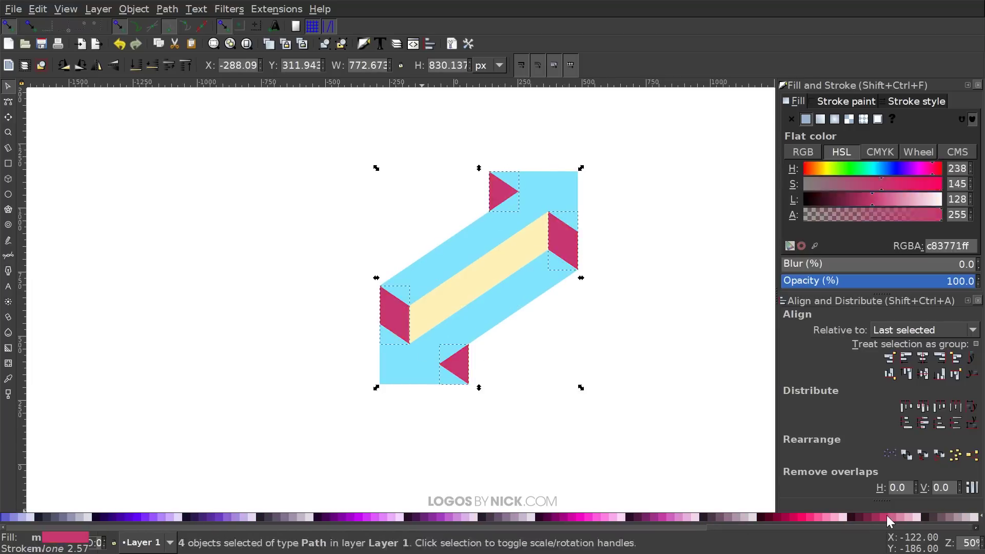
{"action": "left_click", "coordinate": [799, 516]}
Give all seven shapes of the logo a dark grey outline
{"action": "left_click_drag", "start_coordinate": [524, 310], "coordinate": [461, 334]}
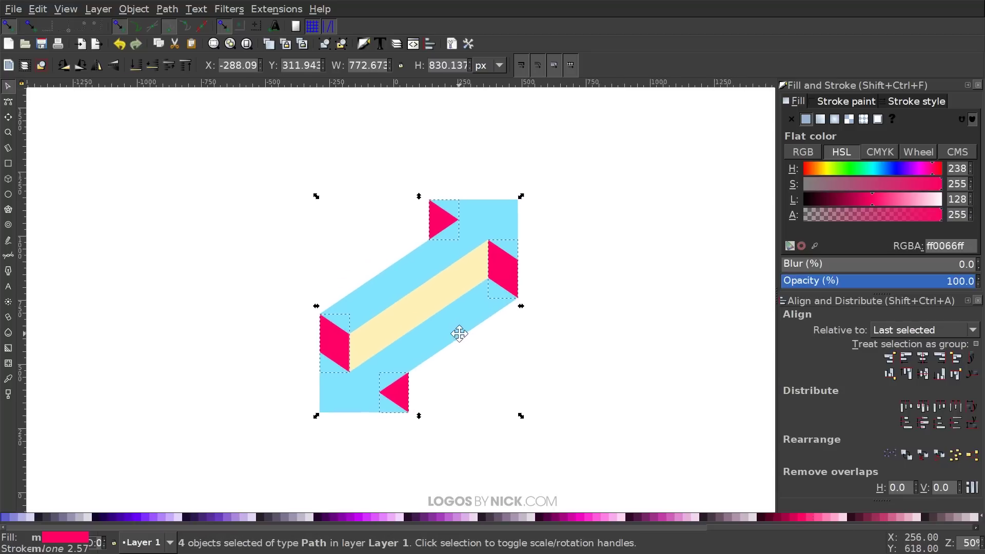
{"action": "left_click_drag", "start_coordinate": [677, 452], "coordinate": [209, 116]}
{"action": "left_click_drag", "start_coordinate": [767, 528], "coordinate": [121, 533]}
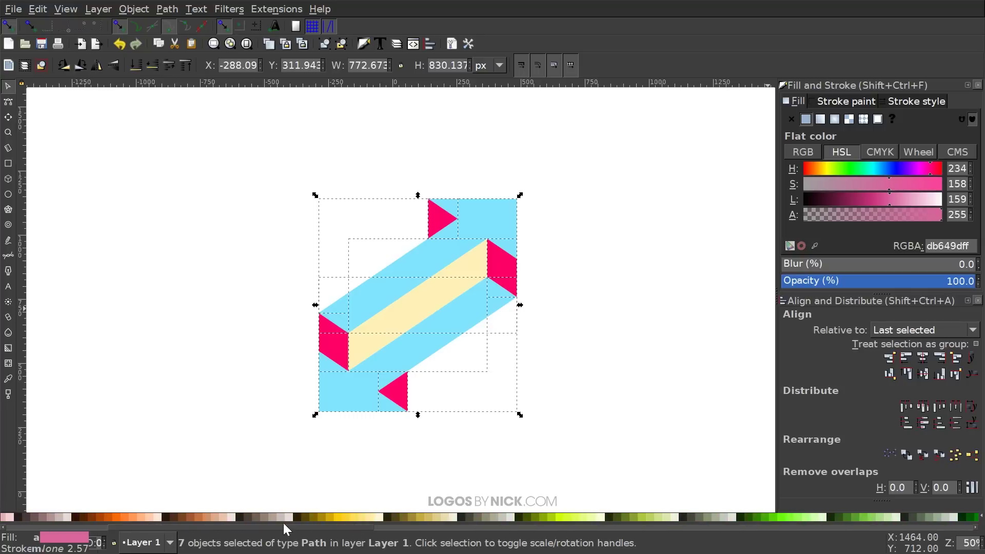
{"action": "key", "text": "shift"}
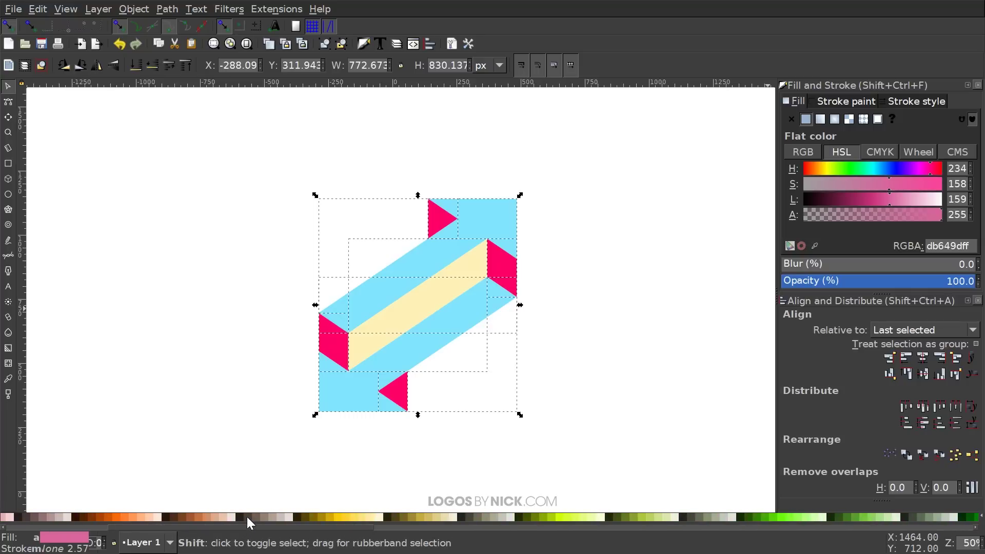
{"action": "left_click", "coordinate": [247, 516], "text": "shift"}
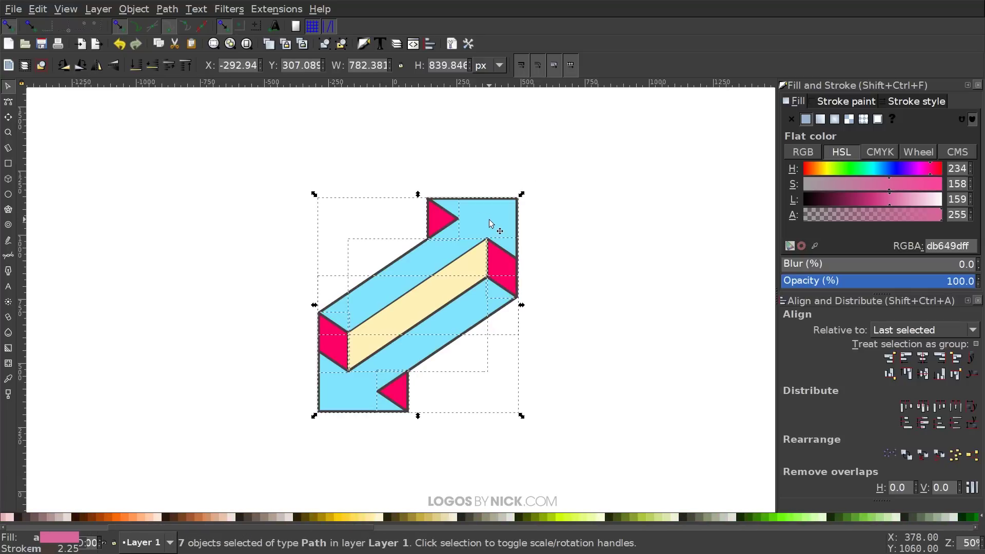
Switch the outline width unit of all seven shapes to pixels, try 5 px, and settle on a width of 15 px
{"action": "left_click", "coordinate": [914, 101]}
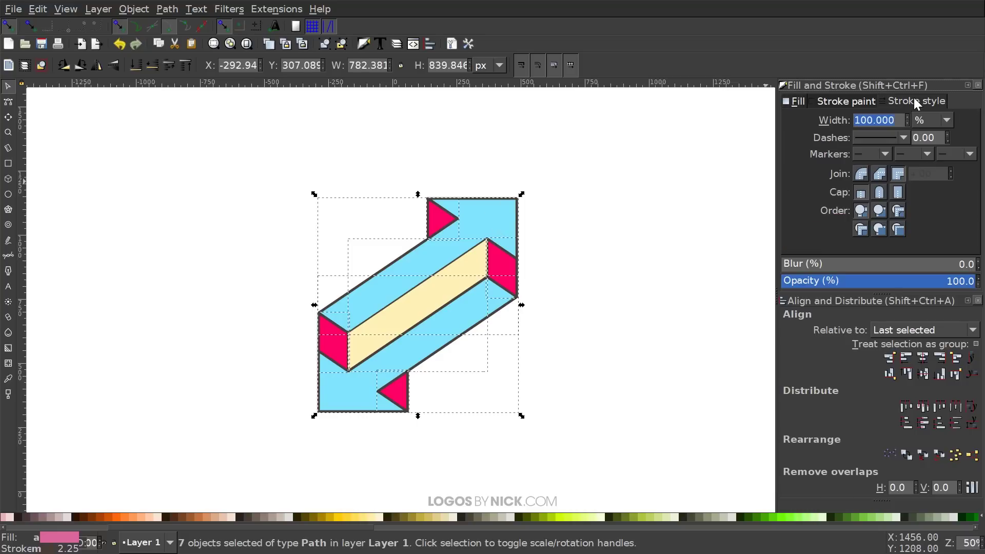
{"action": "left_click", "coordinate": [946, 120]}
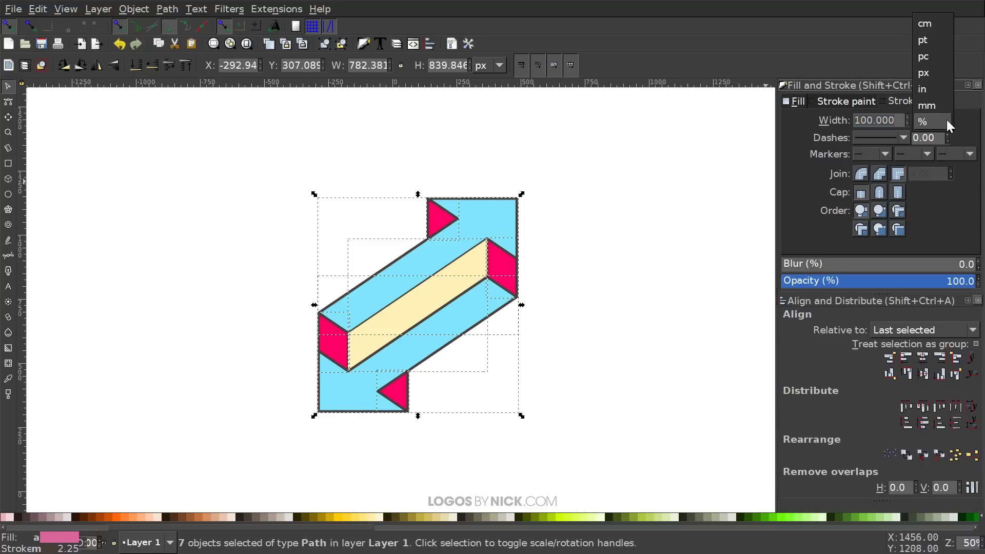
{"action": "left_click", "coordinate": [933, 74]}
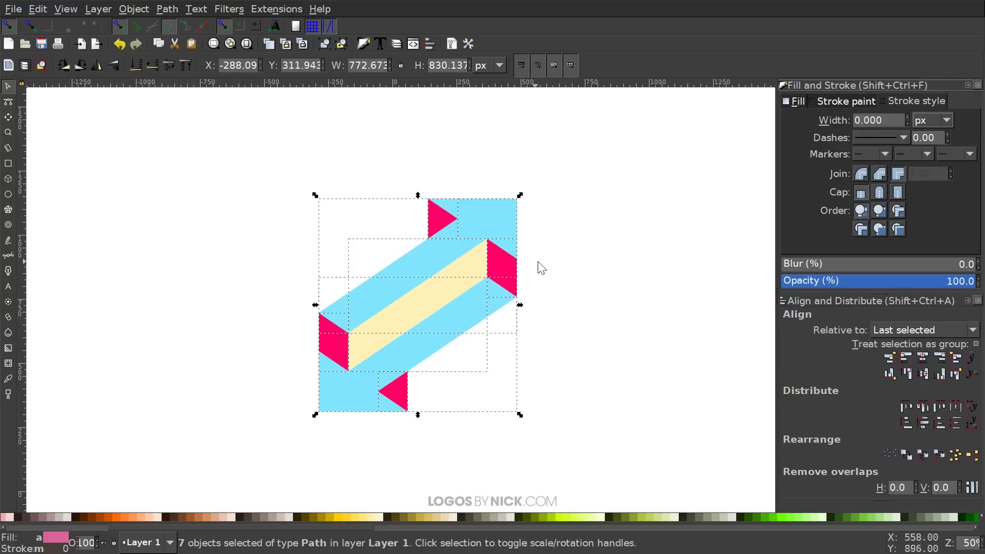
{"action": "left_click", "coordinate": [906, 117]}
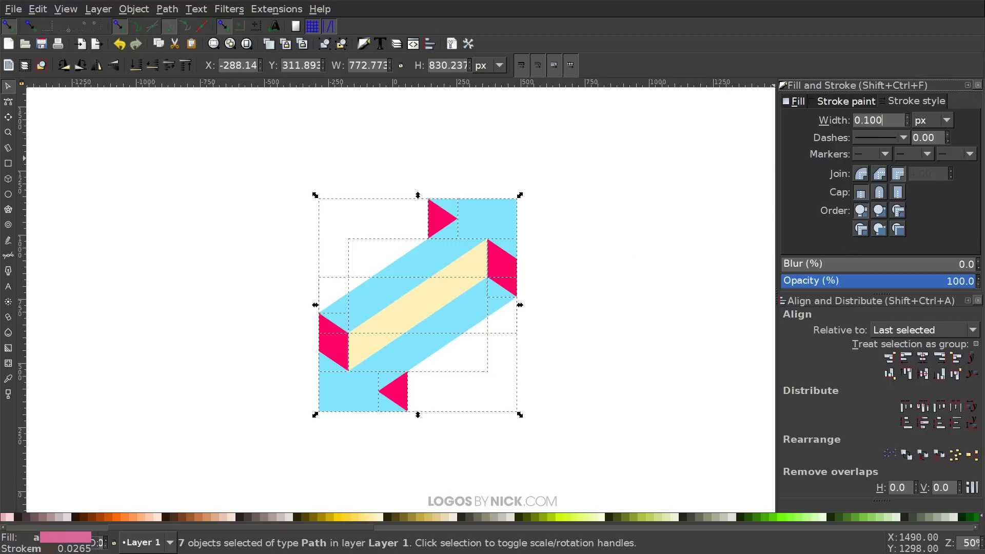
{"action": "type", "text": "5"}
{"action": "key", "text": "Return"}
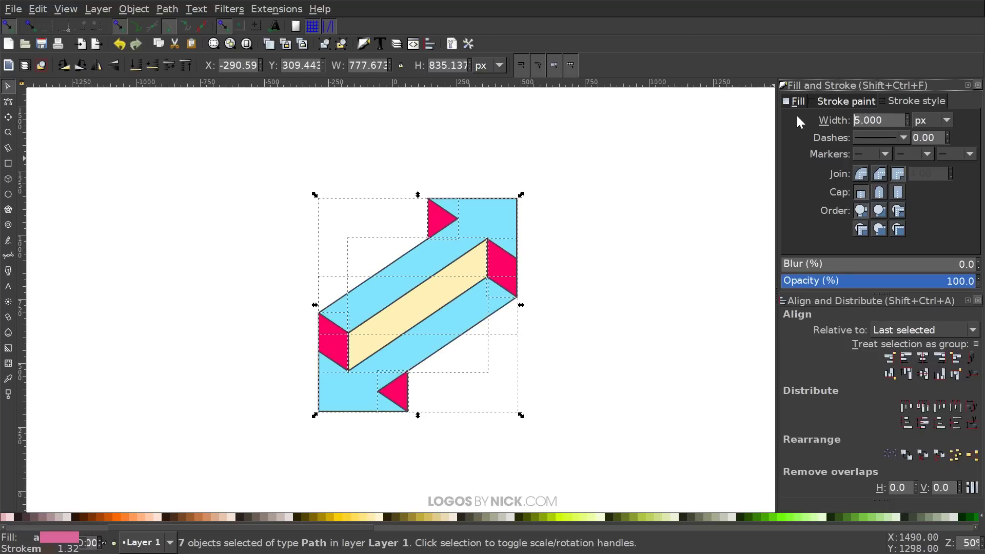
{"action": "type", "text": "15"}
{"action": "key", "text": "Return"}
Give the outlines of all seven shapes round joins and round caps, and deselect the logo
{"action": "left_click_drag", "start_coordinate": [399, 261], "coordinate": [376, 262]}
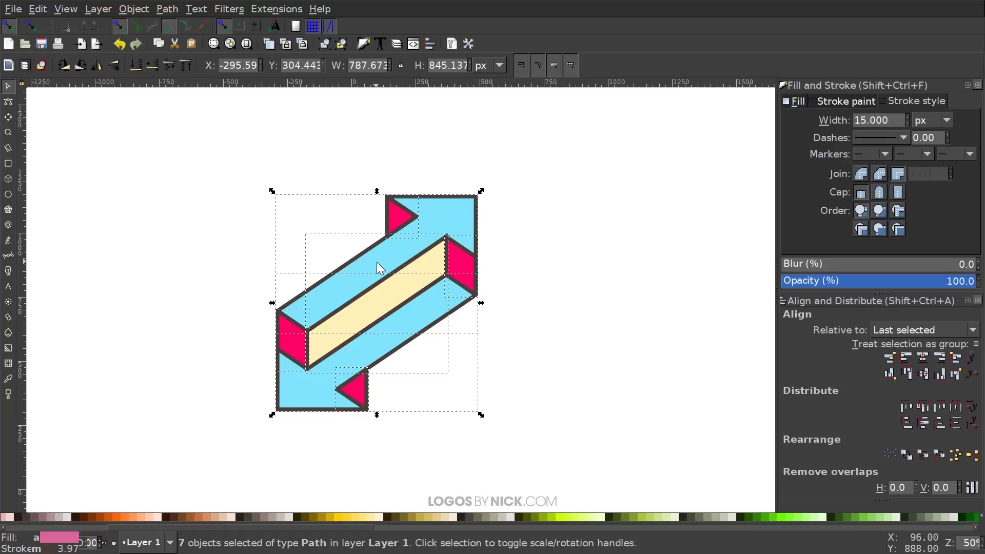
{"action": "left_click_drag", "start_coordinate": [413, 292], "coordinate": [440, 312]}
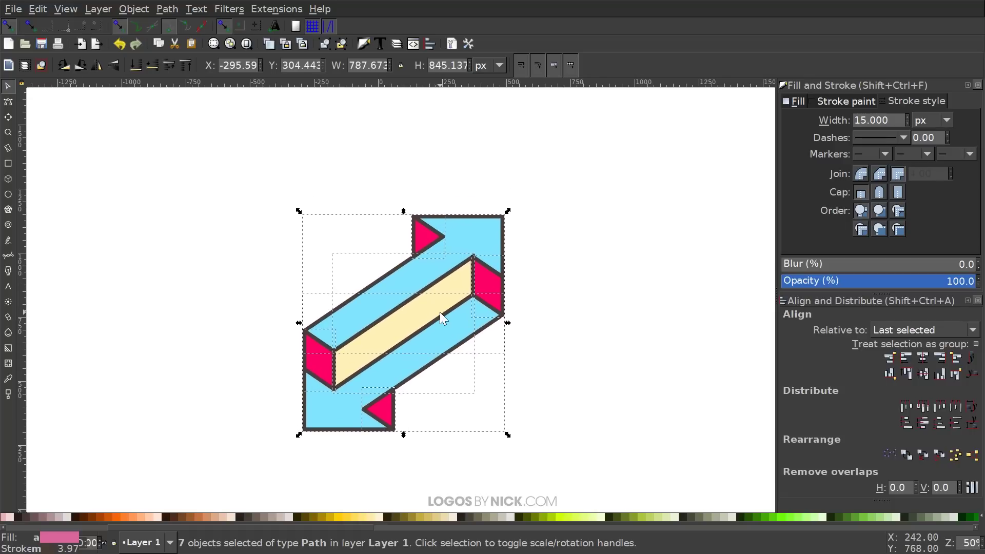
{"action": "scroll", "coordinate": [439, 312], "scroll_direction": "down", "scroll_amount": 2}
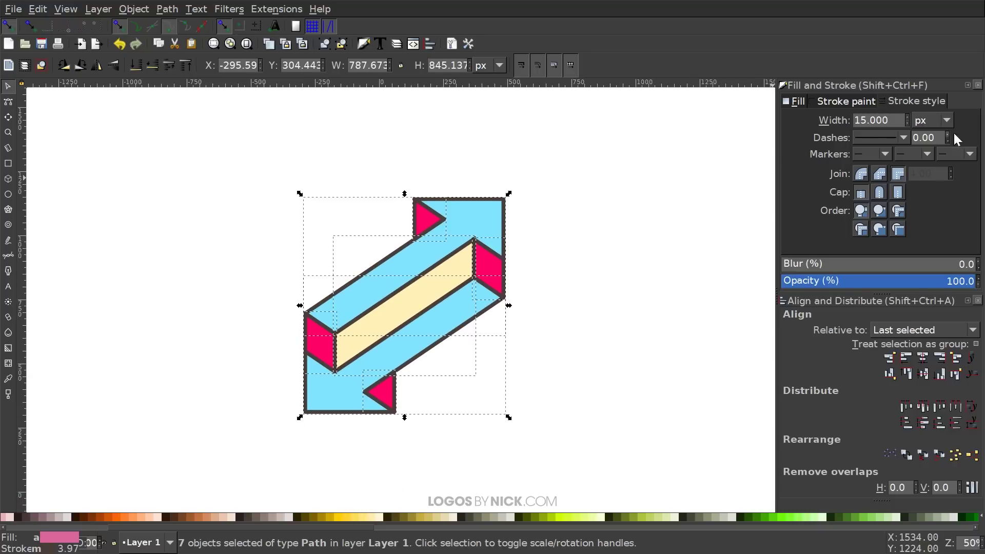
{"action": "left_click_drag", "start_coordinate": [522, 269], "coordinate": [525, 262]}
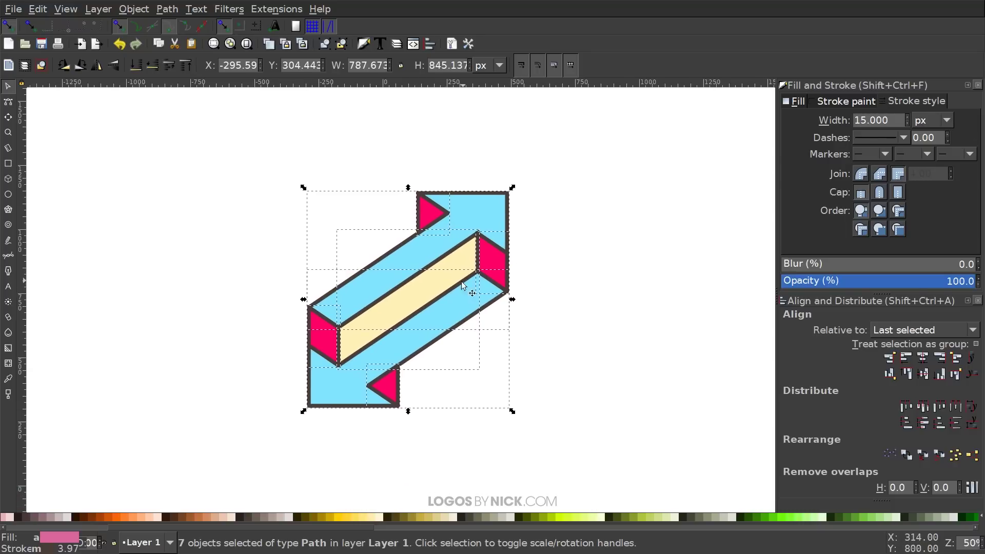
{"action": "left_click", "coordinate": [859, 173]}
{"action": "left_click", "coordinate": [876, 193]}
{"action": "mouse_move", "coordinate": [514, 281]}
{"action": "left_mouse_down"}
{"action": "mouse_move", "coordinate": [523, 281]}
{"action": "mouse_move", "coordinate": [513, 276]}
{"action": "left_mouse_up"}
{"action": "left_click", "coordinate": [650, 260]}
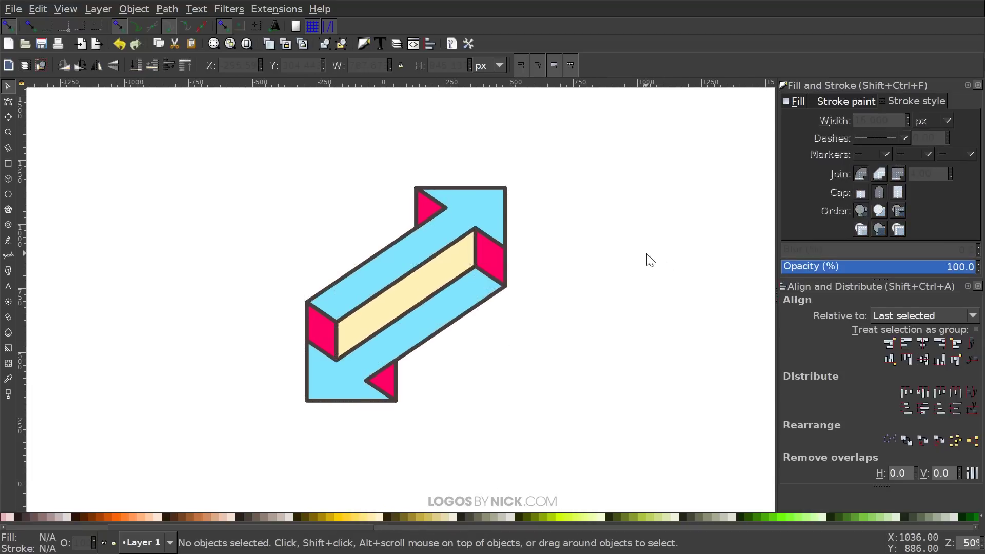